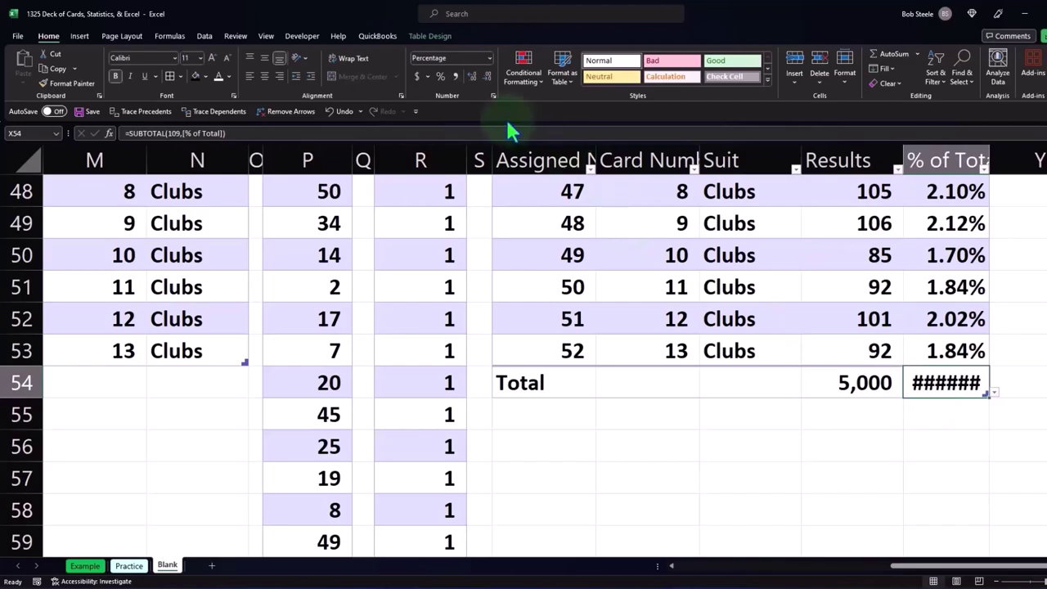
- Format the X54 total as a percentage so it reads 100%
{"action": "left_click", "coordinate": [441, 77]}
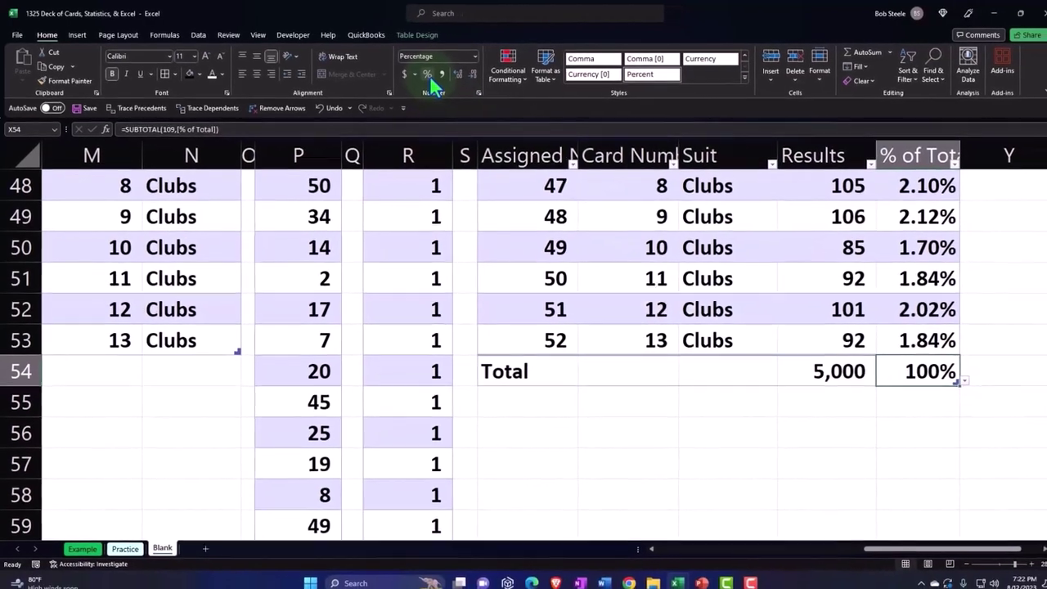
{"action": "left_click", "coordinate": [813, 450]}
{"action": "scroll", "coordinate": [788, 437], "scroll_direction": "up", "scroll_amount": 16}
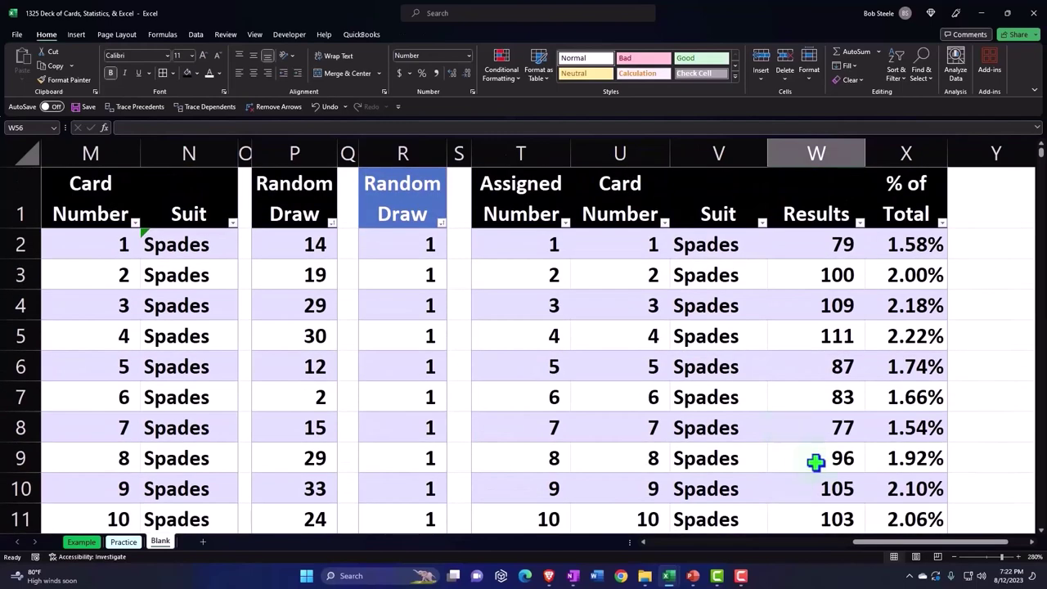
- Check the odds of any card value, then go to the empty header cell beside % of Total
{"action": "left_click_drag", "start_coordinate": [881, 549], "coordinate": [773, 551]}
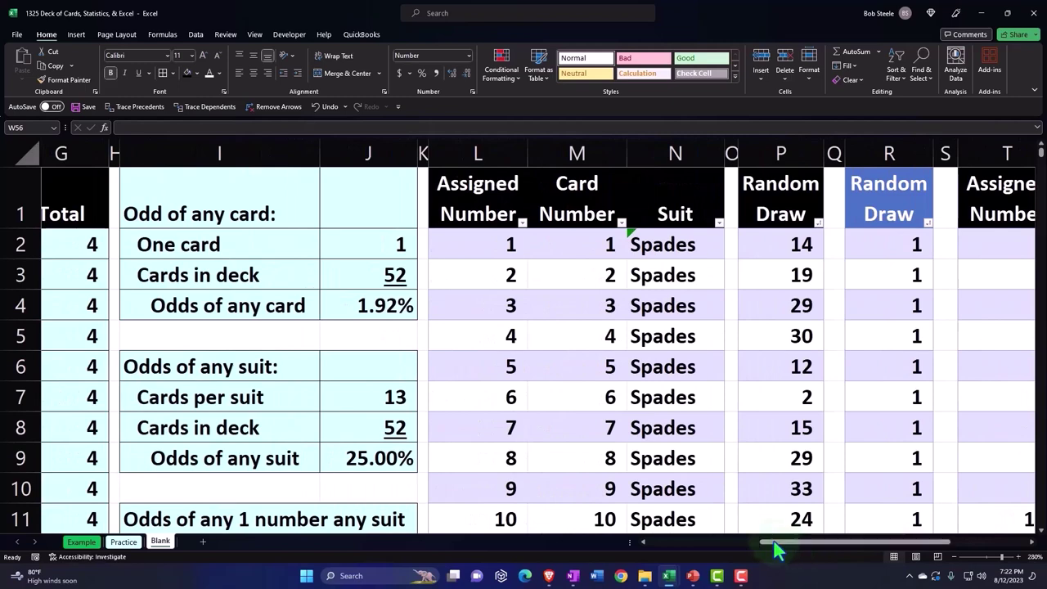
{"action": "left_click", "coordinate": [363, 305]}
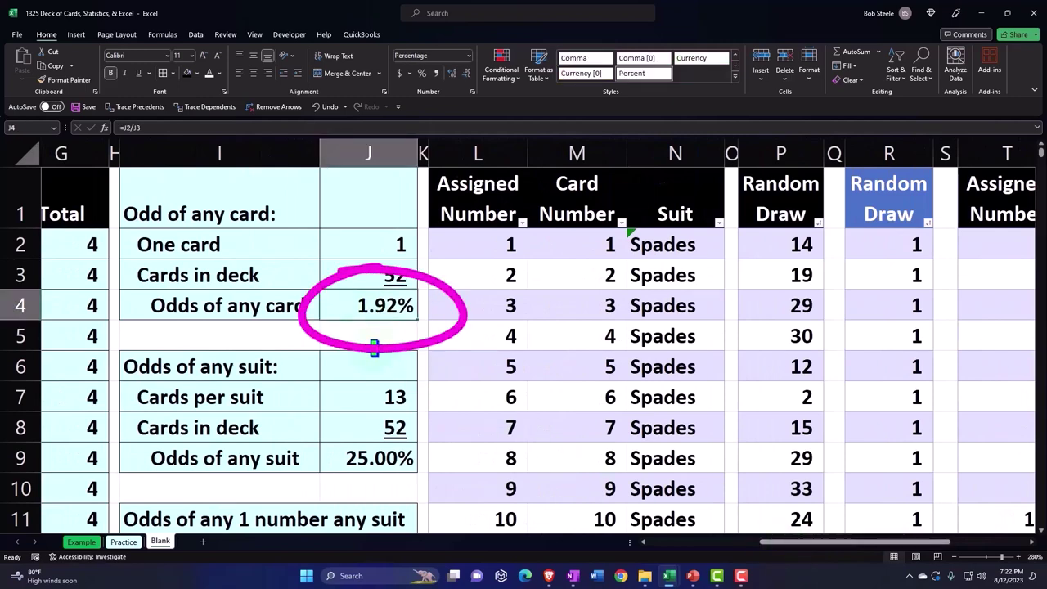
{"action": "key", "text": "Right"}
{"action": "key", "text": "Right"}
{"action": "key", "text": "Right"}
{"action": "key", "text": "Right"}
{"action": "key", "text": "Right"}
{"action": "key", "text": "Right"}
{"action": "key", "text": "Right"}
{"action": "key", "text": "Right"}
{"action": "key", "text": "Right"}
{"action": "key", "text": "Right"}
{"action": "key", "text": "Right"}
{"action": "key", "text": "Right"}
{"action": "key", "text": "Right"}
{"action": "key", "text": "Right"}
{"action": "key", "text": "Right"}
{"action": "key", "text": "Right"}
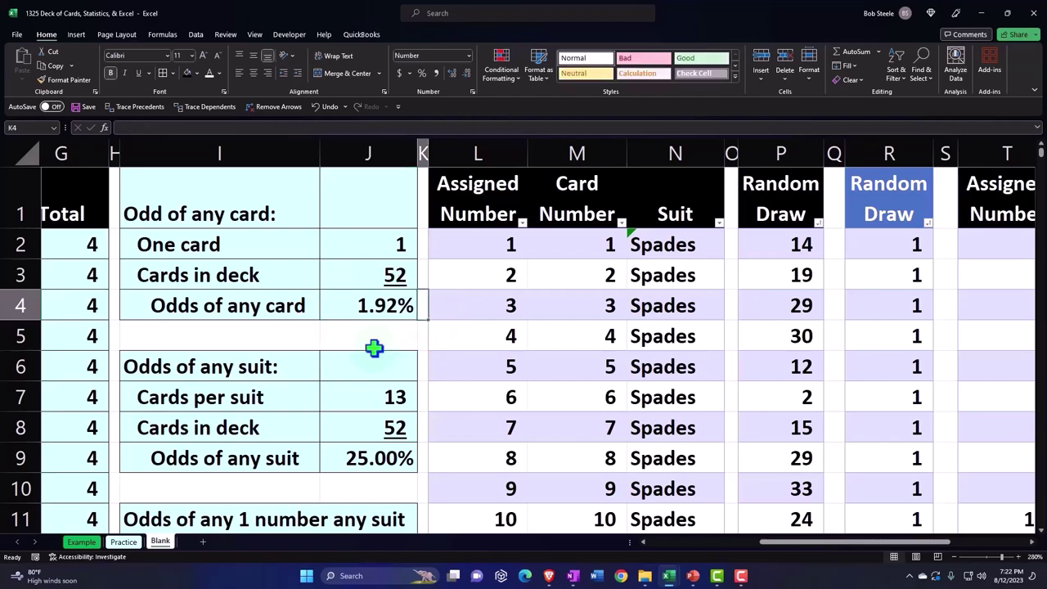
{"action": "key", "text": "Left"}
{"action": "key", "text": "Left"}
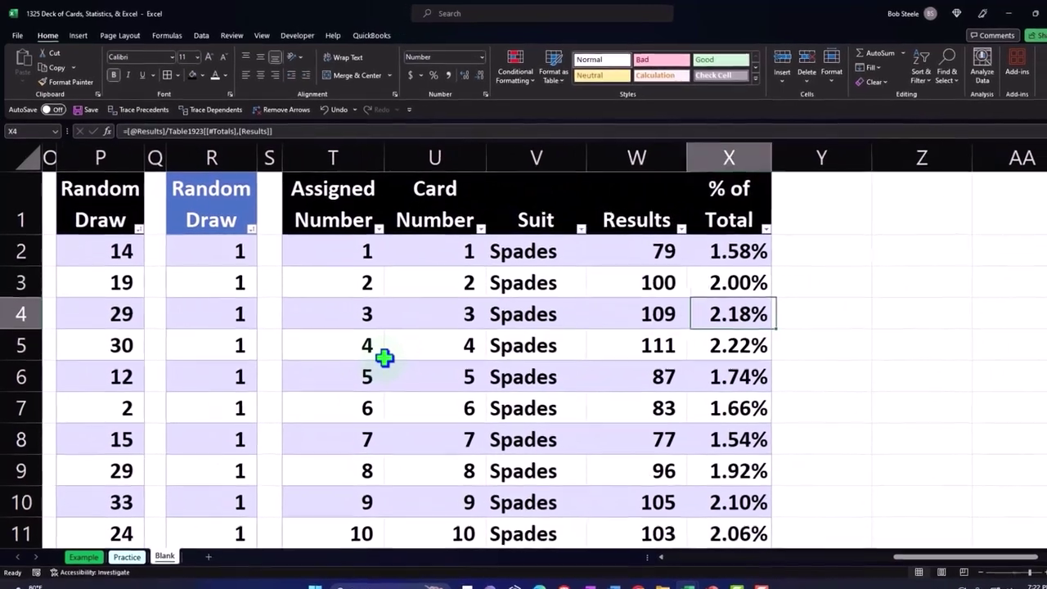
{"action": "key", "text": "Up"}
{"action": "key", "text": "Up"}
{"action": "key", "text": "Up"}
- Add the header 'Actual' in Y1 and a Y2 formula referencing the odds in J4
{"action": "key", "text": "Right"}
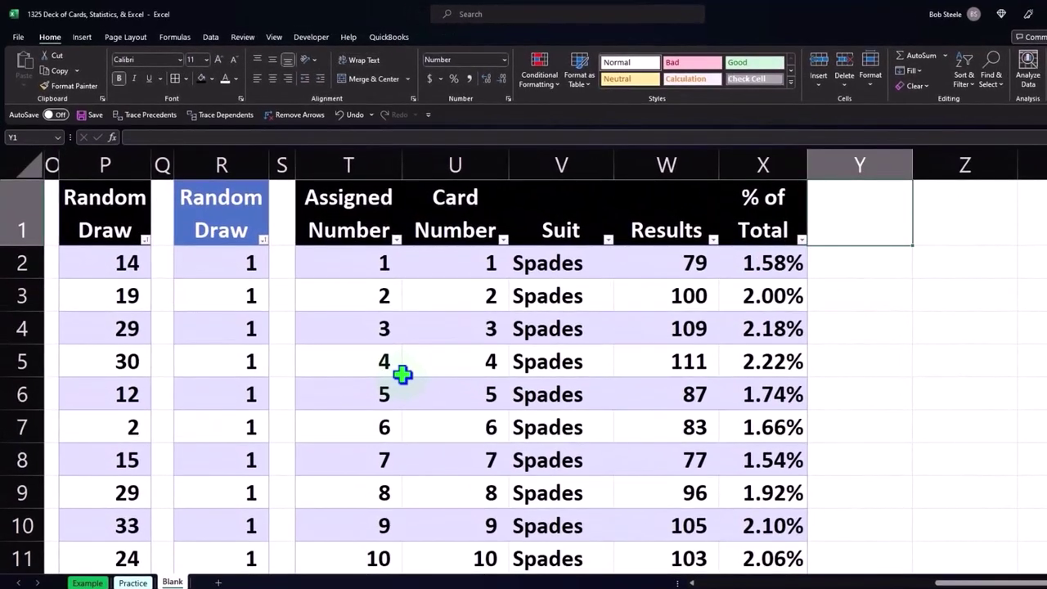
{"action": "type", "text": "A"}
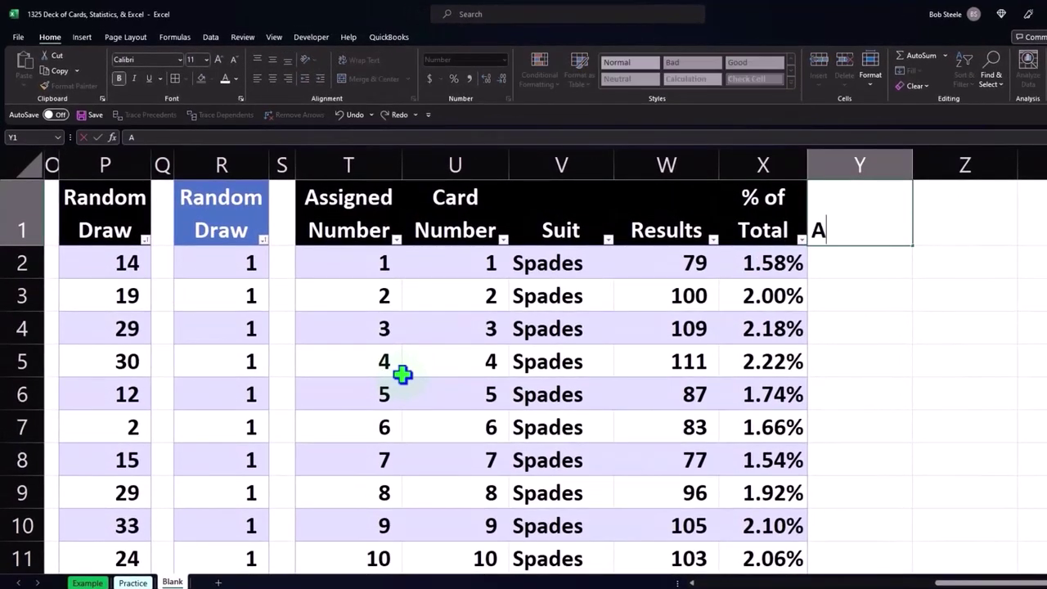
{"action": "type", "text": "ctual"}
{"action": "key", "text": "Return"}
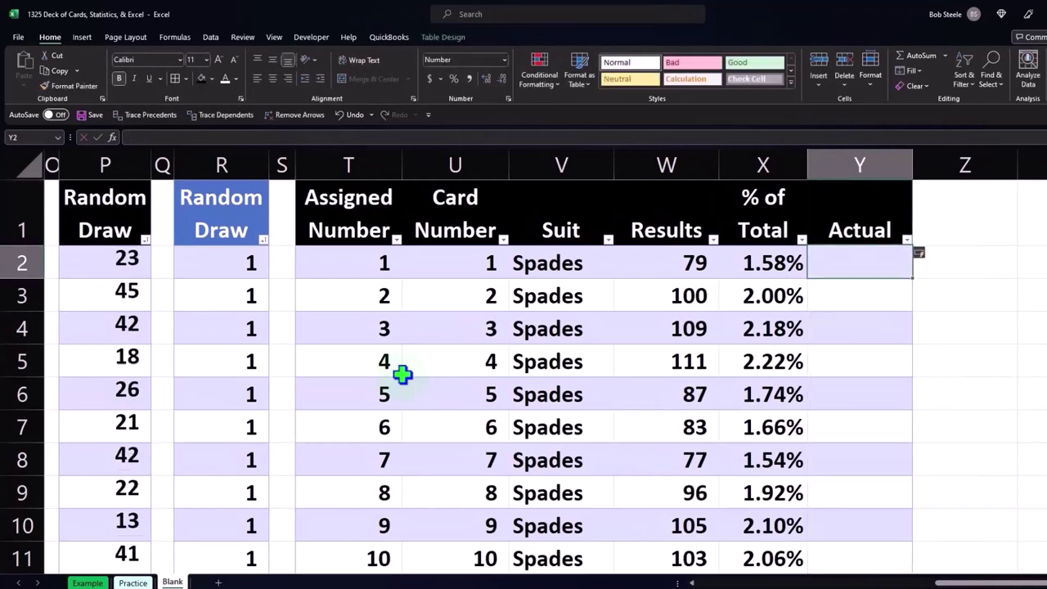
{"action": "type", "text": "="}
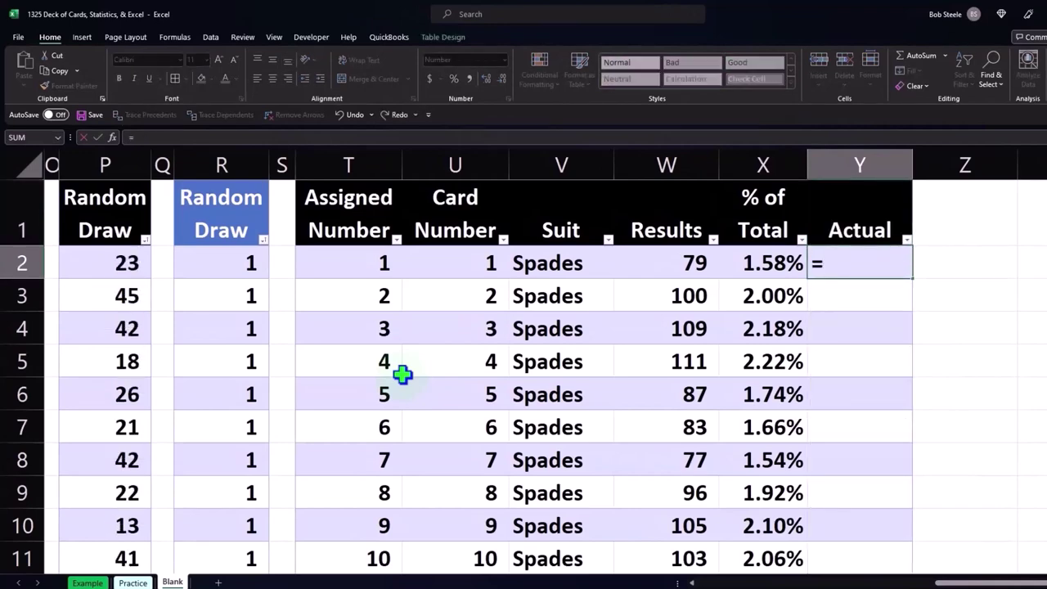
{"action": "key", "text": "Left"}
{"action": "key", "text": "Left"}
{"action": "key", "text": "Left"}
{"action": "key", "text": "Left"}
{"action": "key", "text": "Left"}
{"action": "key", "text": "Left"}
{"action": "key", "text": "Left"}
{"action": "key", "text": "Left"}
{"action": "key", "text": "Left"}
{"action": "key", "text": "Left"}
{"action": "key", "text": "Left"}
{"action": "key", "text": "Left"}
{"action": "key", "text": "Left"}
{"action": "key", "text": "Left"}
{"action": "key", "text": "Left"}
{"action": "key", "text": "Left"}
{"action": "key", "text": "Left"}
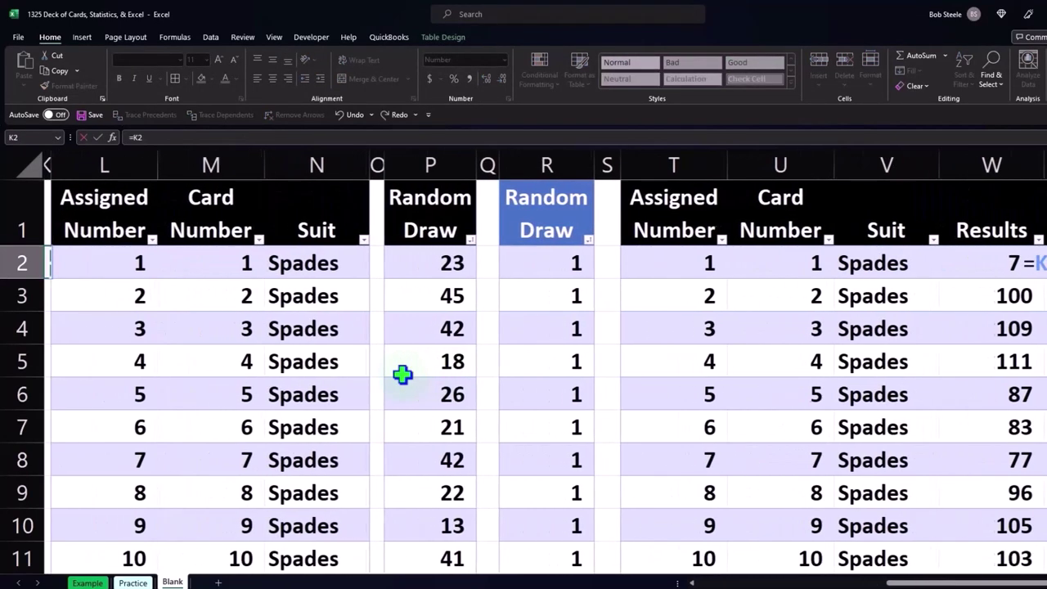
{"action": "key", "text": "Right"}
{"action": "key", "text": "Right"}
{"action": "key", "text": "Down"}
{"action": "key", "text": "Down"}
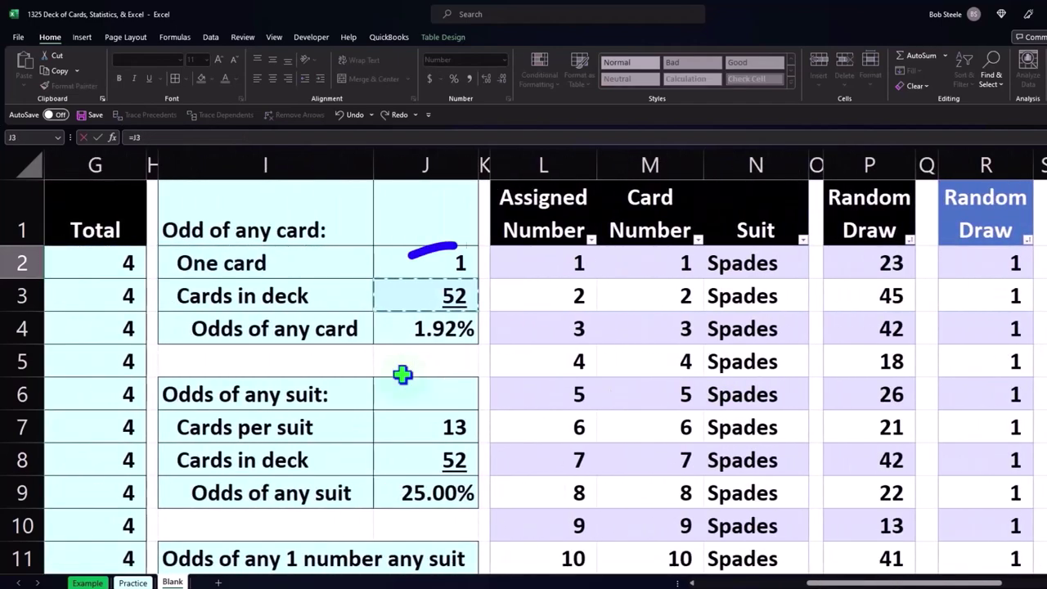
{"action": "key", "text": "Return"}
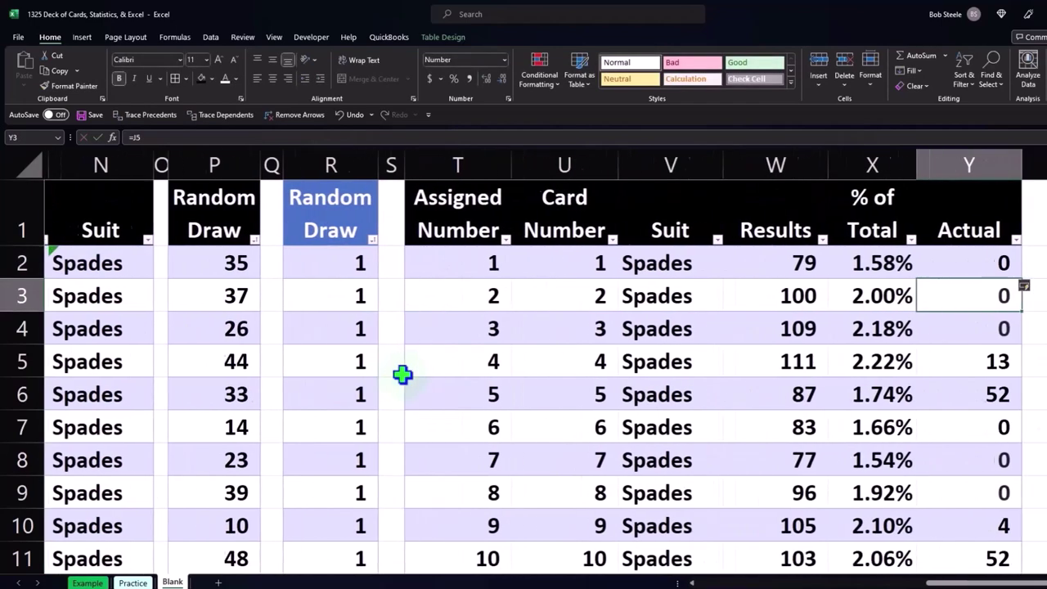
{"action": "key", "text": "Right"}
{"action": "key", "text": "Right"}
{"action": "key", "text": "Left"}
{"action": "key", "text": "Left"}
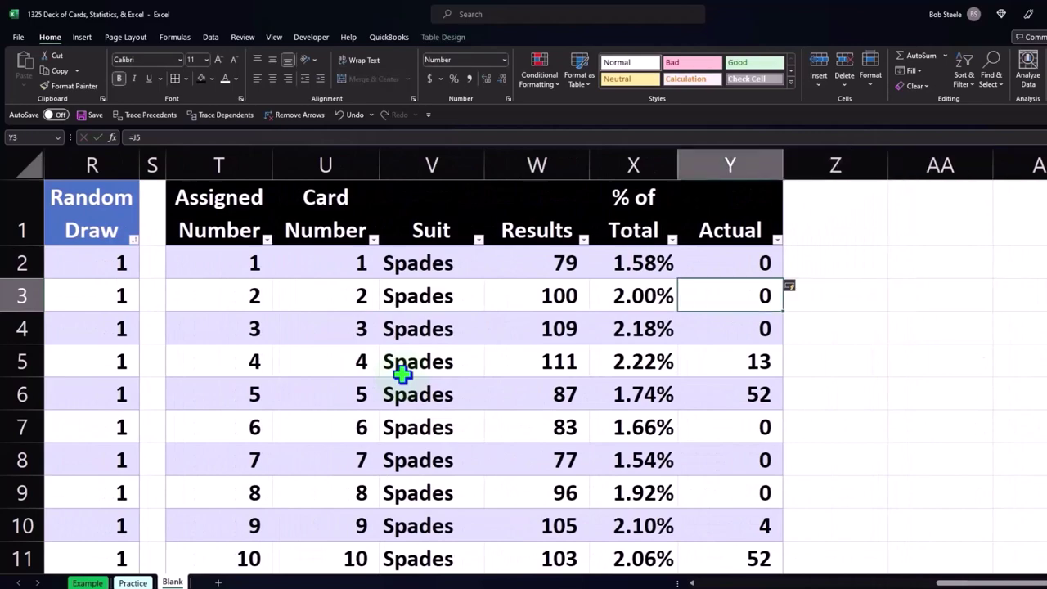
{"action": "key", "text": "Up"}
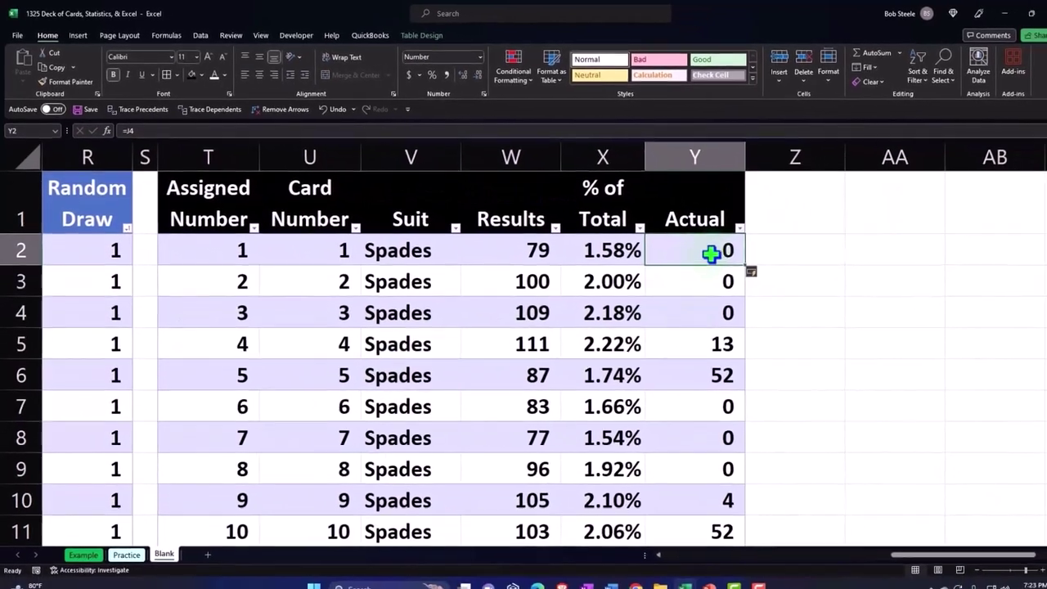
- Make the Actual formula absolute as =$J$4 and verify the copies in Y3 and Y4
{"action": "double_click", "coordinate": [740, 258]}
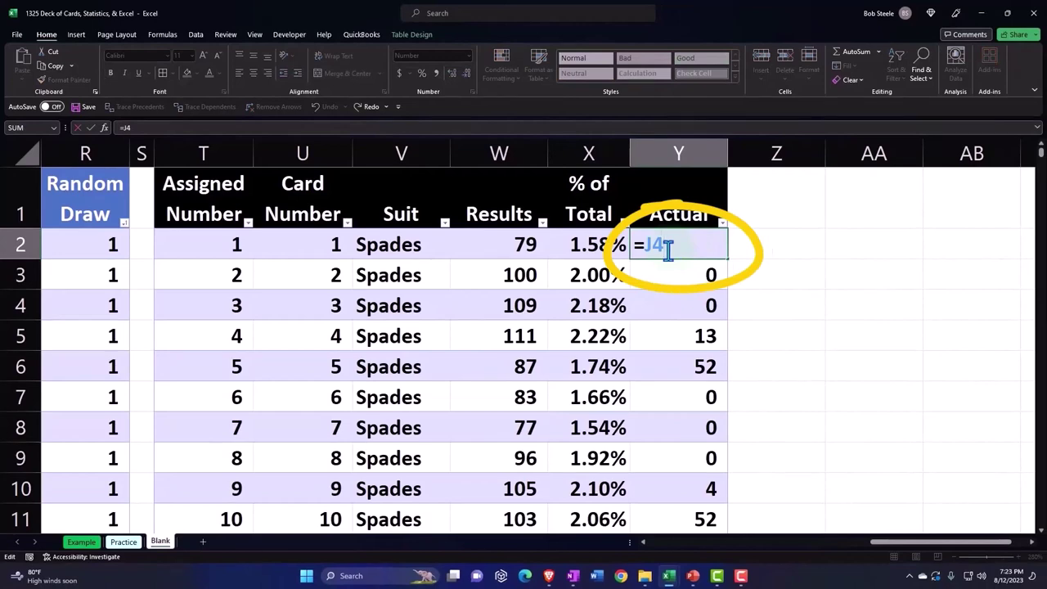
{"action": "key", "text": "F4"}
{"action": "key", "text": "Return"}
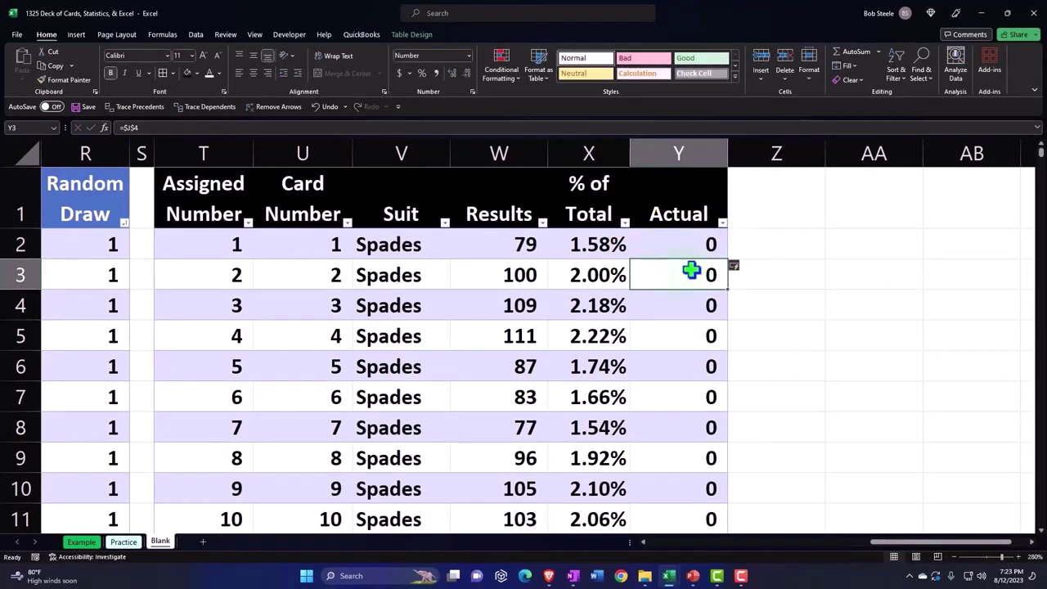
{"action": "double_click", "coordinate": [692, 270]}
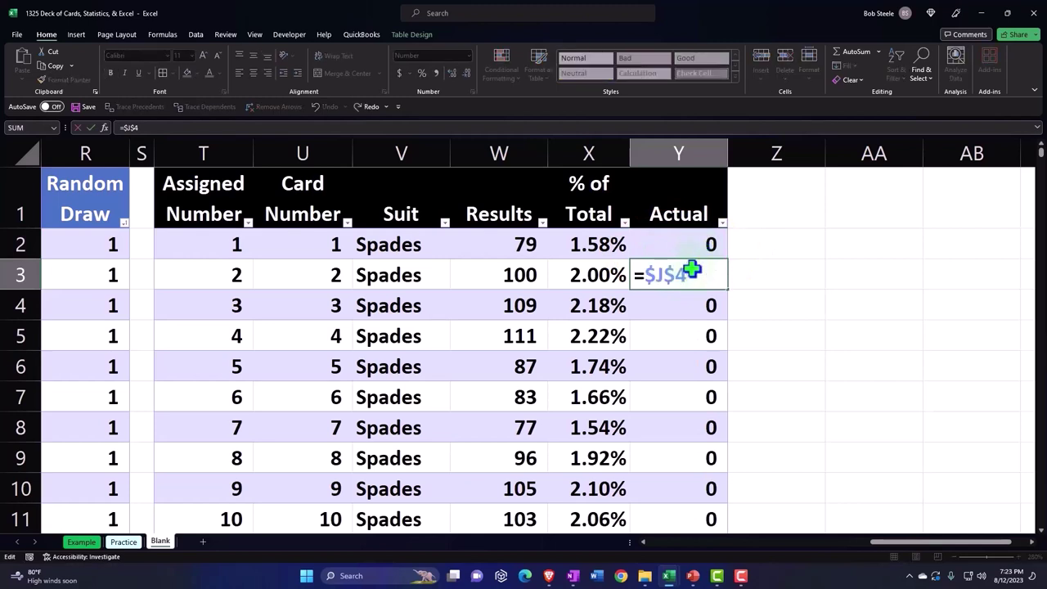
{"action": "key", "text": "Return"}
{"action": "double_click", "coordinate": [682, 304]}
{"action": "key", "text": "Return"}
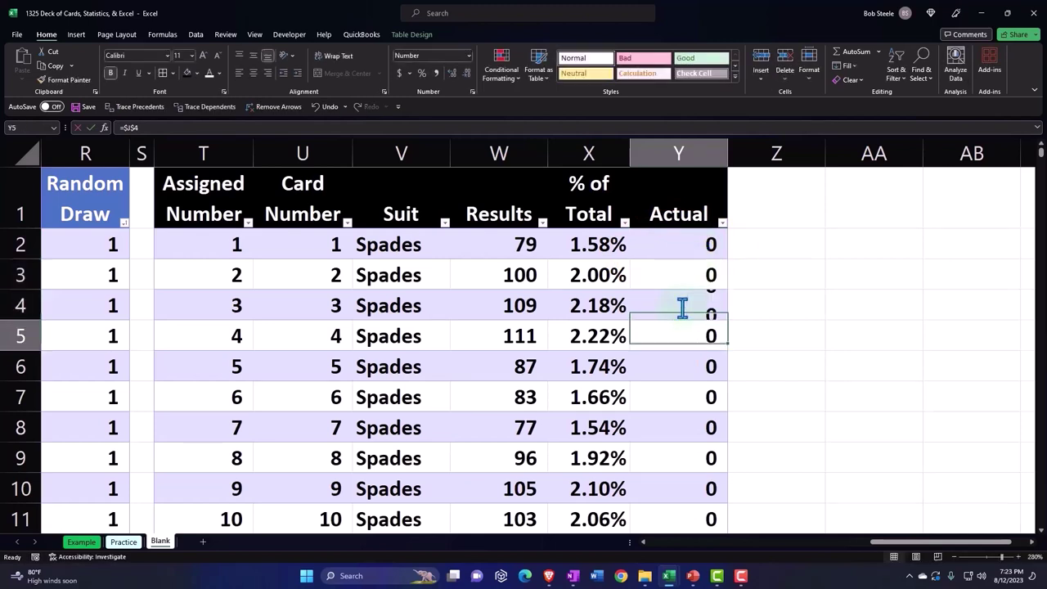
{"action": "double_click", "coordinate": [689, 242]}
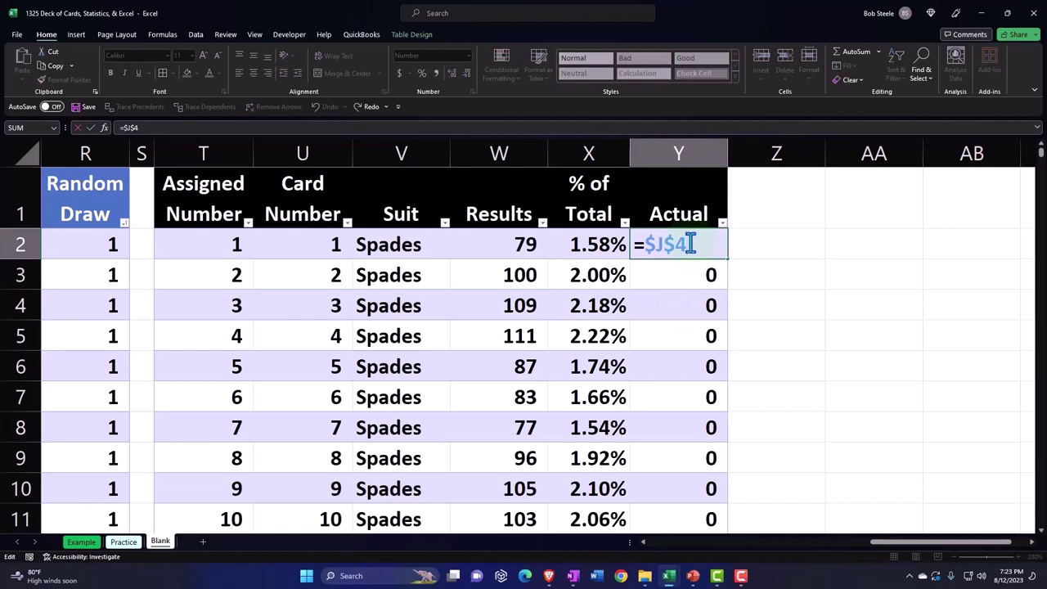
{"action": "key", "text": "Return"}
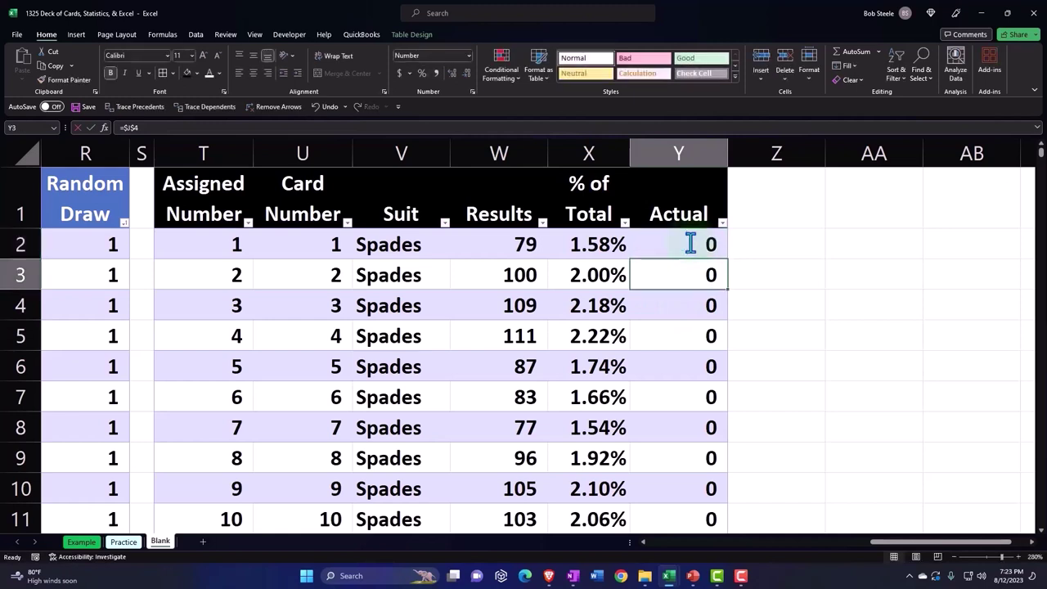
- Format the Actual values as two-decimal percentages reading 1.92%
{"action": "left_click", "coordinate": [680, 173]}
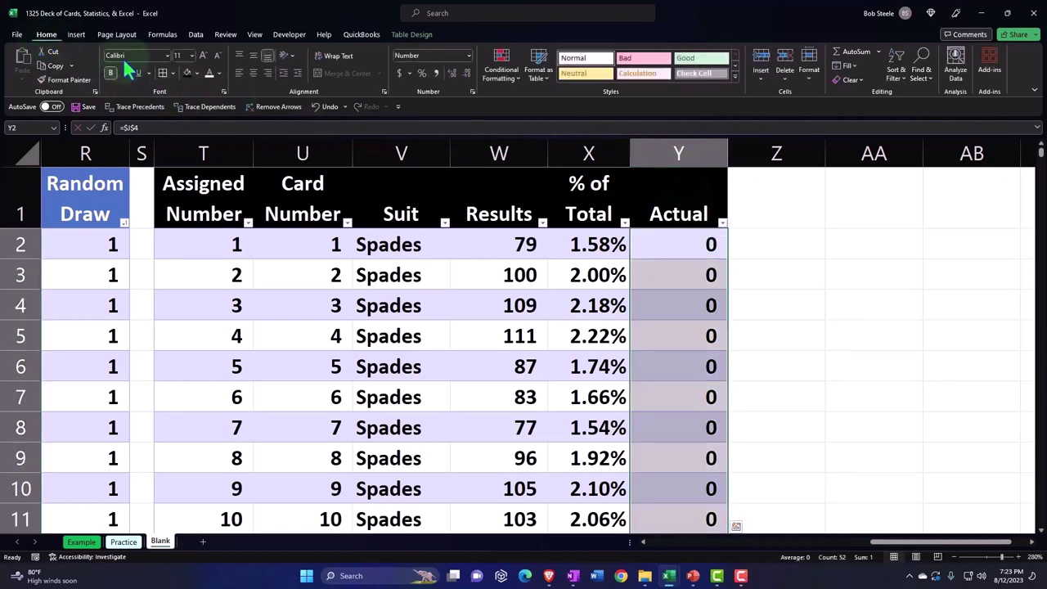
{"action": "left_click", "coordinate": [422, 73]}
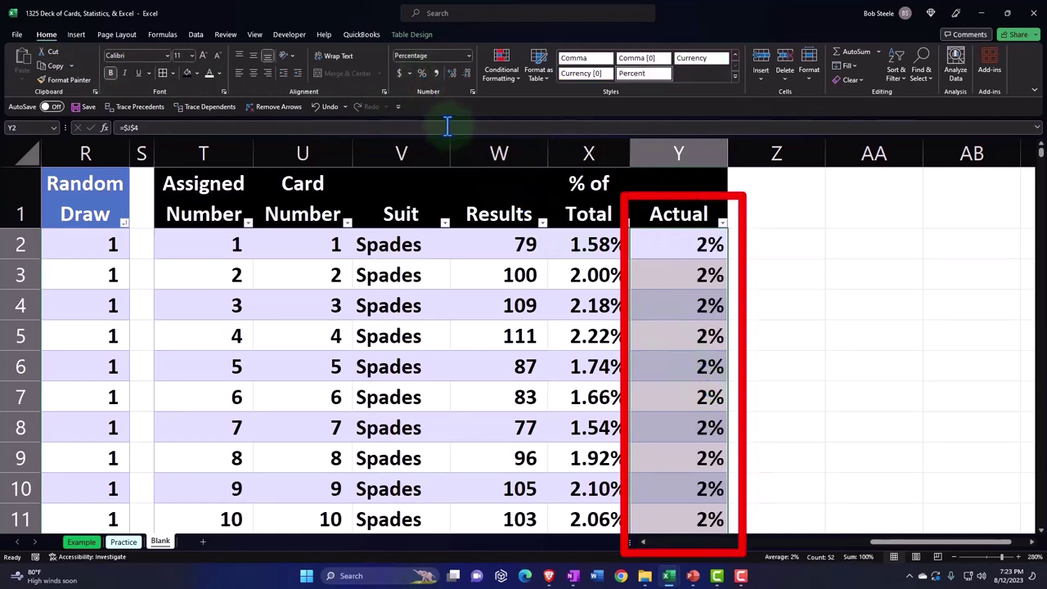
{"action": "left_click", "coordinate": [451, 71]}
{"action": "left_click", "coordinate": [451, 71]}
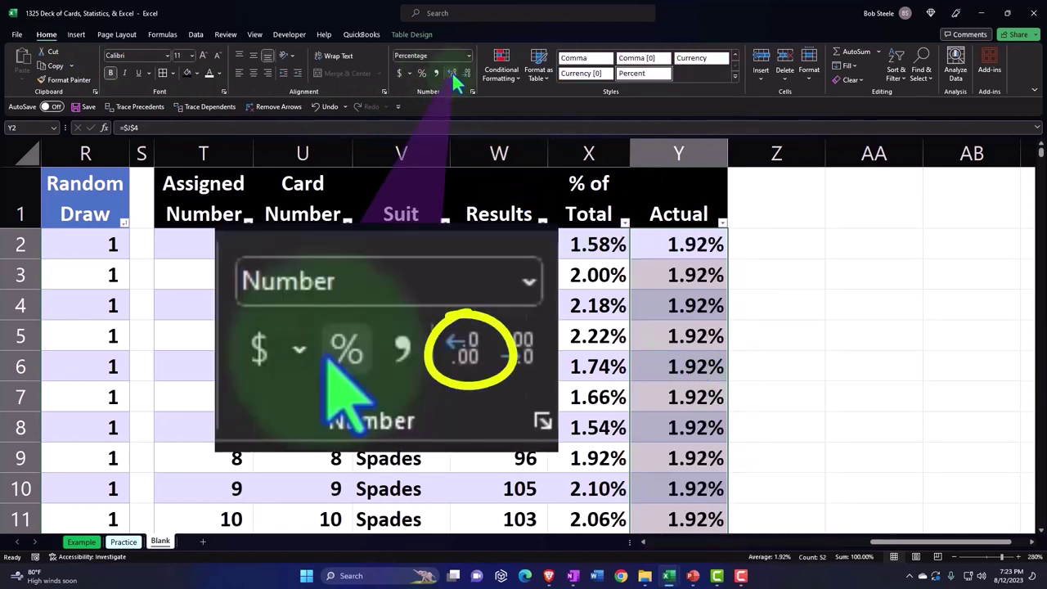
{"action": "left_click", "coordinate": [775, 193]}
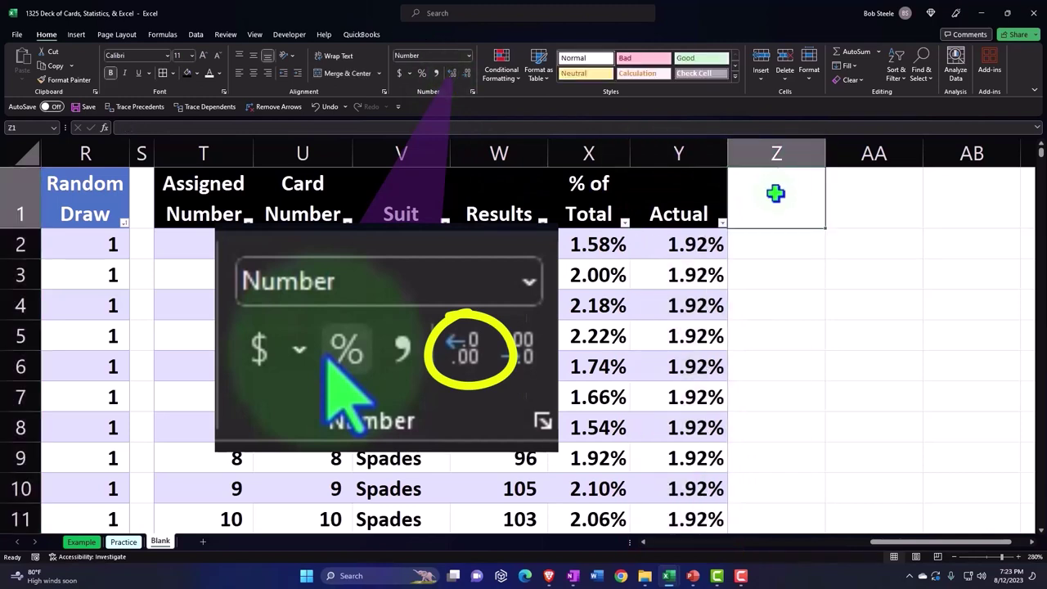
{"action": "type", "text": "Differ"}
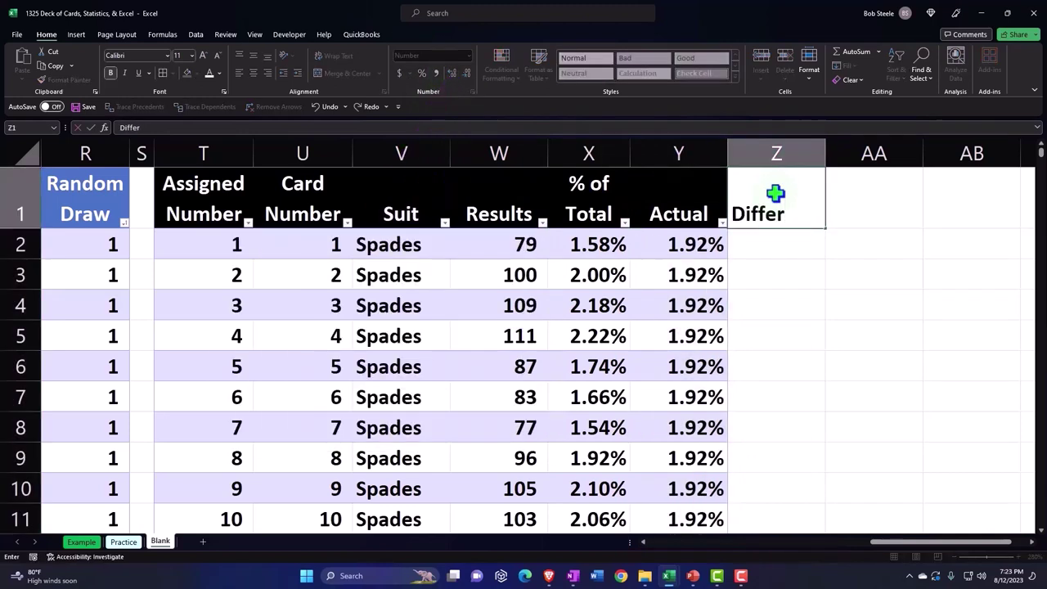
{"action": "type", "text": "ence"}
{"action": "key", "text": "Return"}
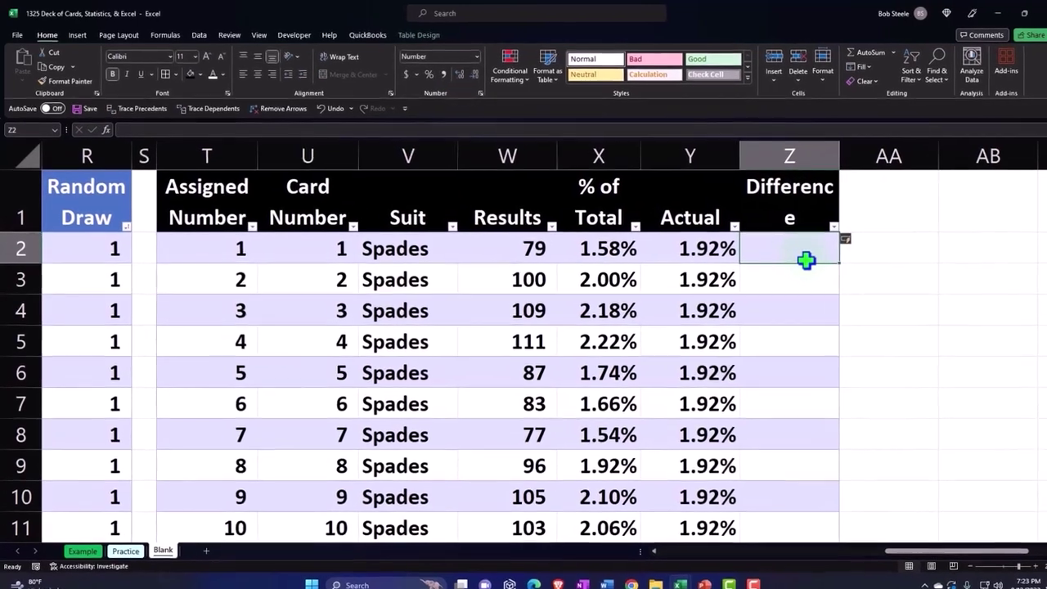
{"action": "type", "text": "="}
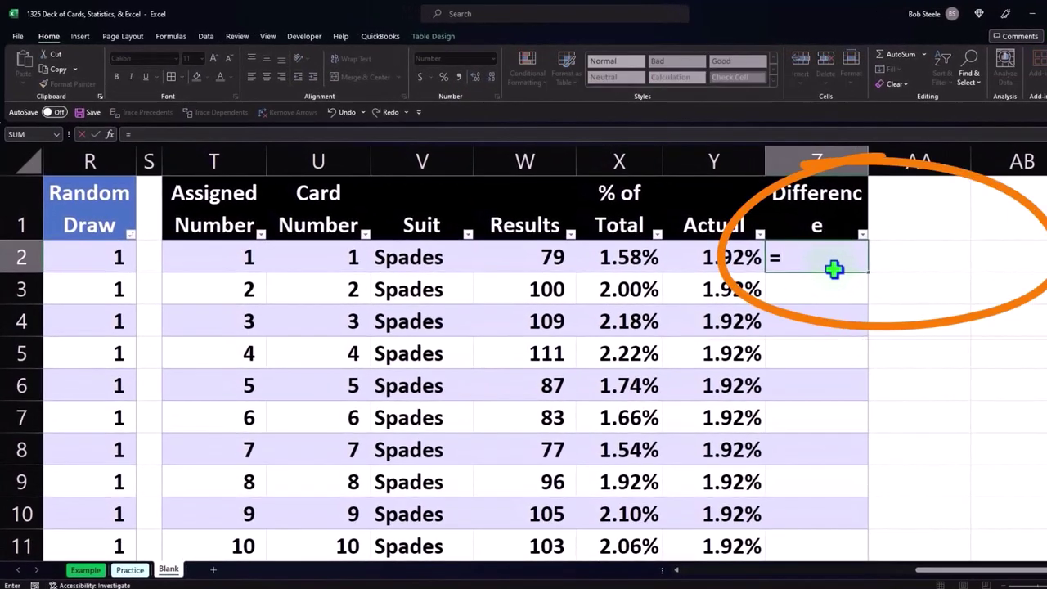
{"action": "key", "text": "Left"}
{"action": "key", "text": "Left"}
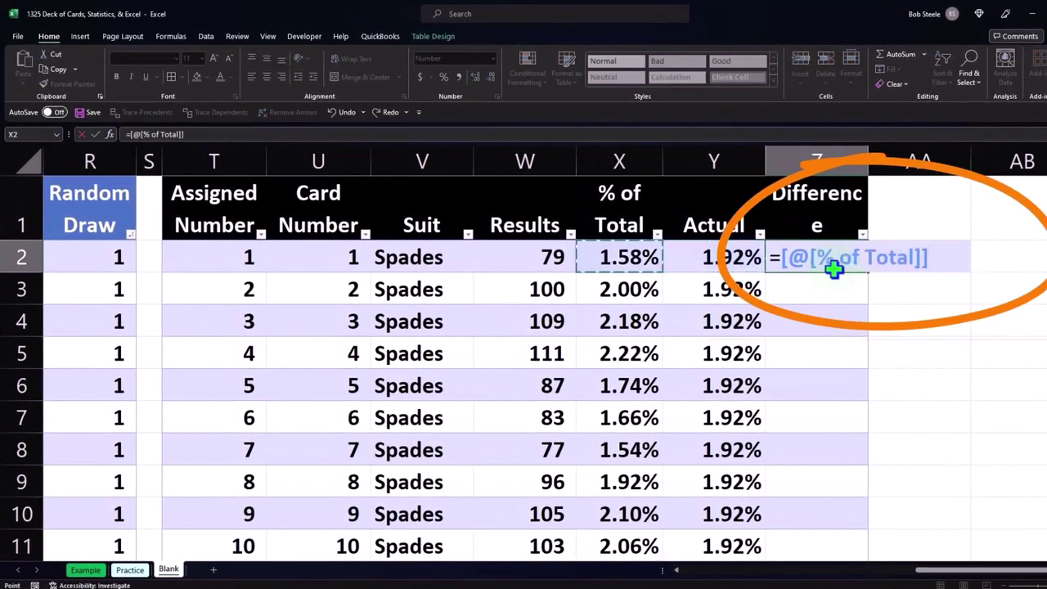
{"action": "type", "text": "-"}
{"action": "key", "text": "Left"}
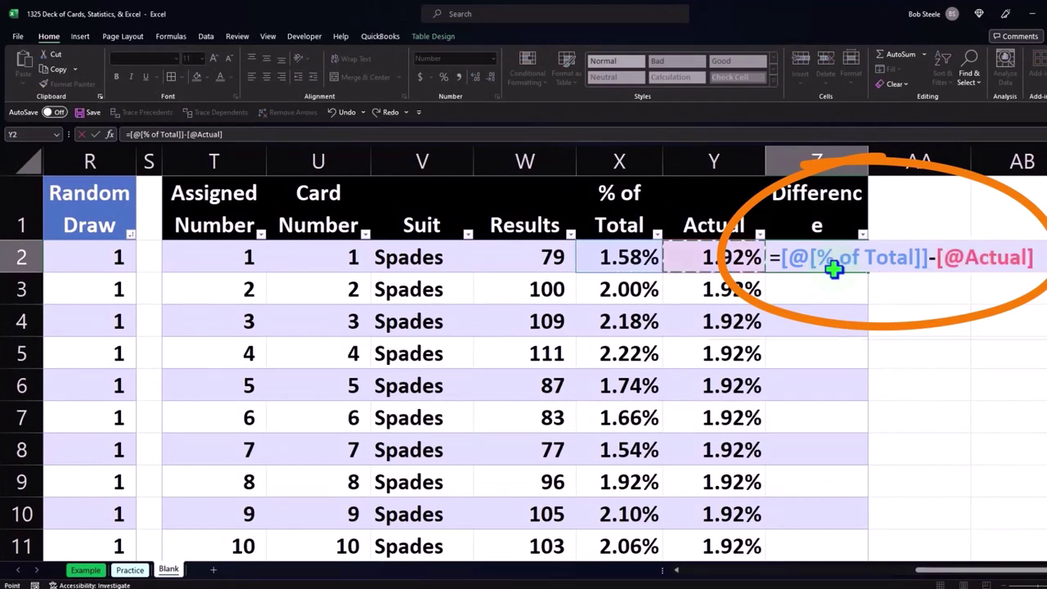
{"action": "key", "text": "Return"}
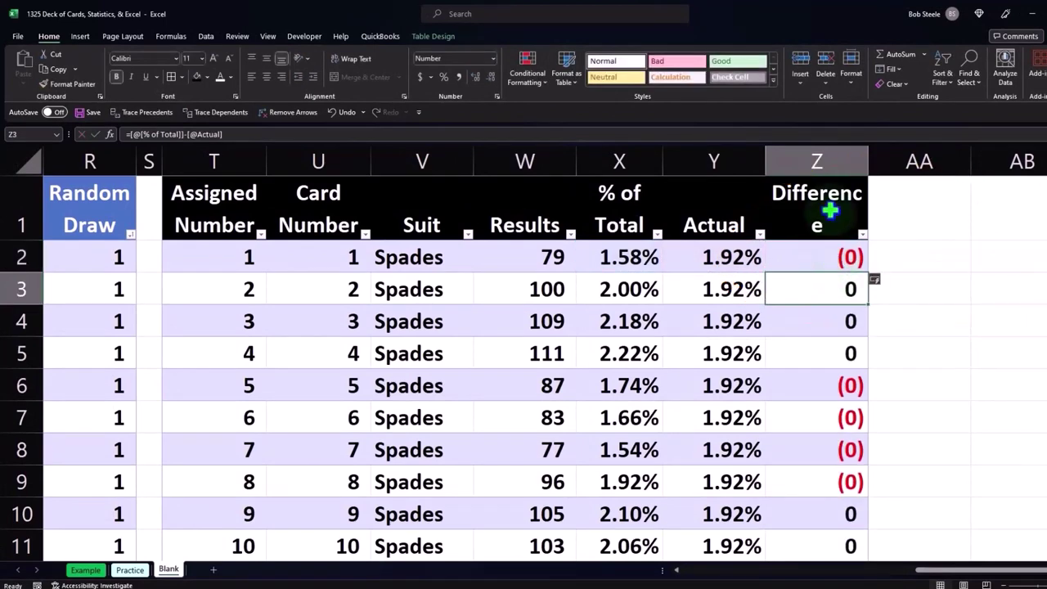
- Format the Difference values Z2:Z53 as percentages with two decimals
{"action": "left_click", "coordinate": [821, 159]}
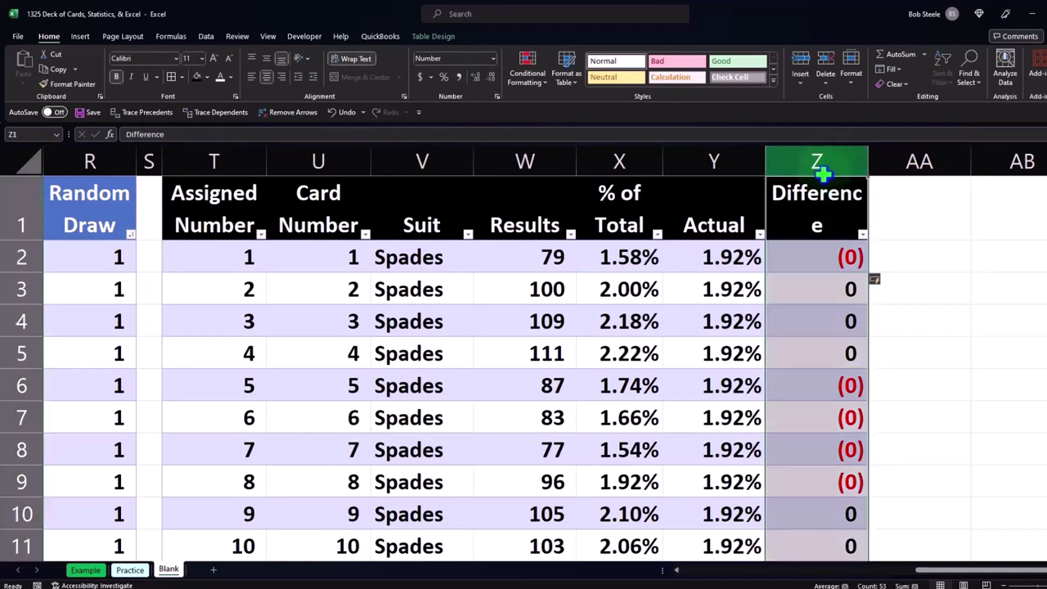
{"action": "left_click", "coordinate": [818, 175]}
{"action": "left_click", "coordinate": [818, 174]}
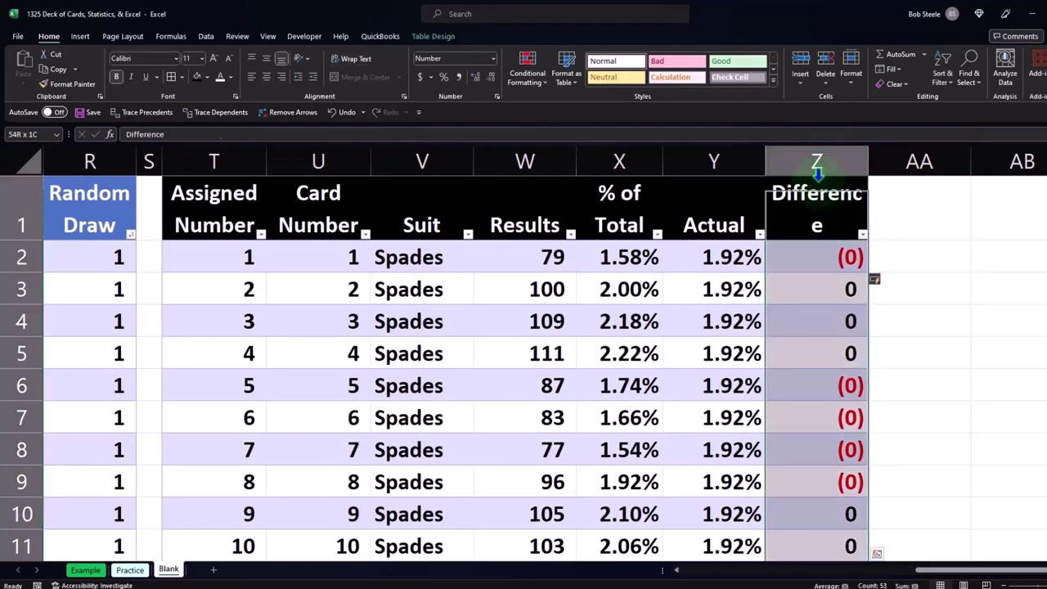
{"action": "left_click", "coordinate": [818, 175]}
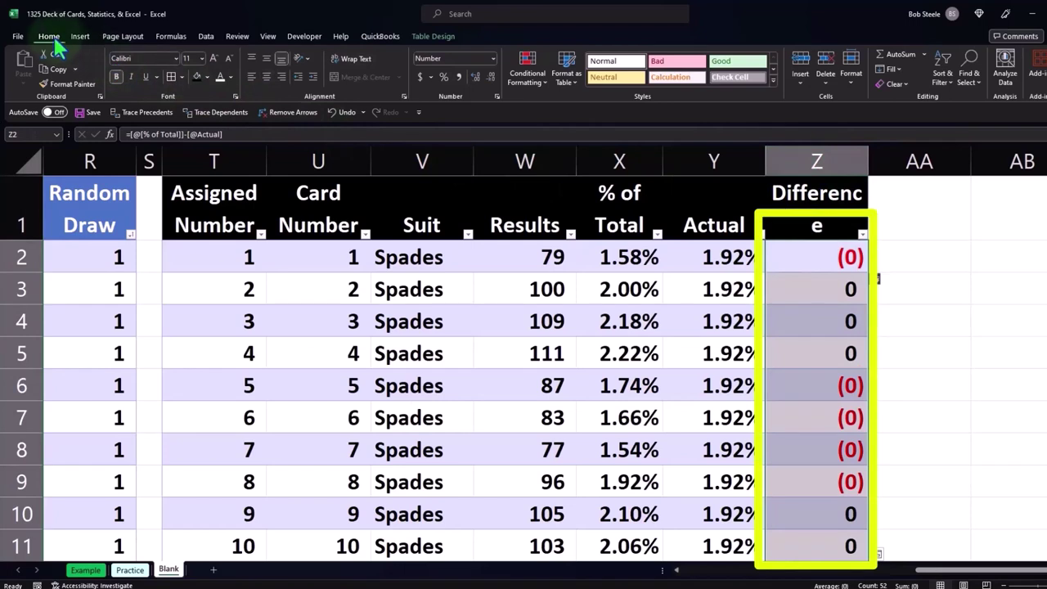
{"action": "left_click", "coordinate": [444, 79]}
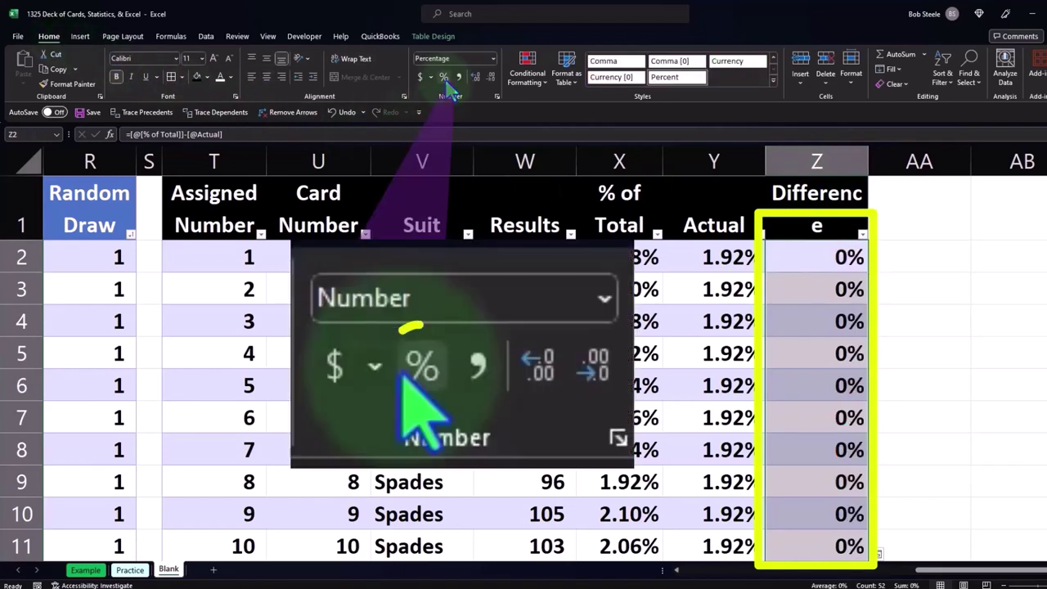
{"action": "left_click", "coordinate": [475, 76]}
{"action": "left_click", "coordinate": [474, 76]}
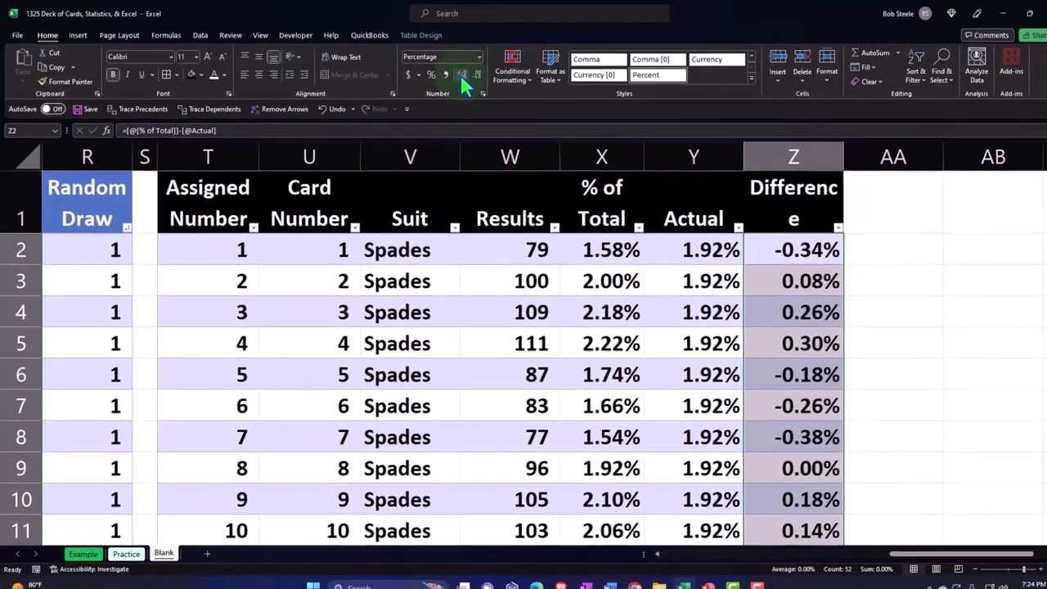
{"action": "left_click", "coordinate": [762, 306]}
{"action": "scroll", "coordinate": [762, 307], "scroll_direction": "down", "scroll_amount": 5}
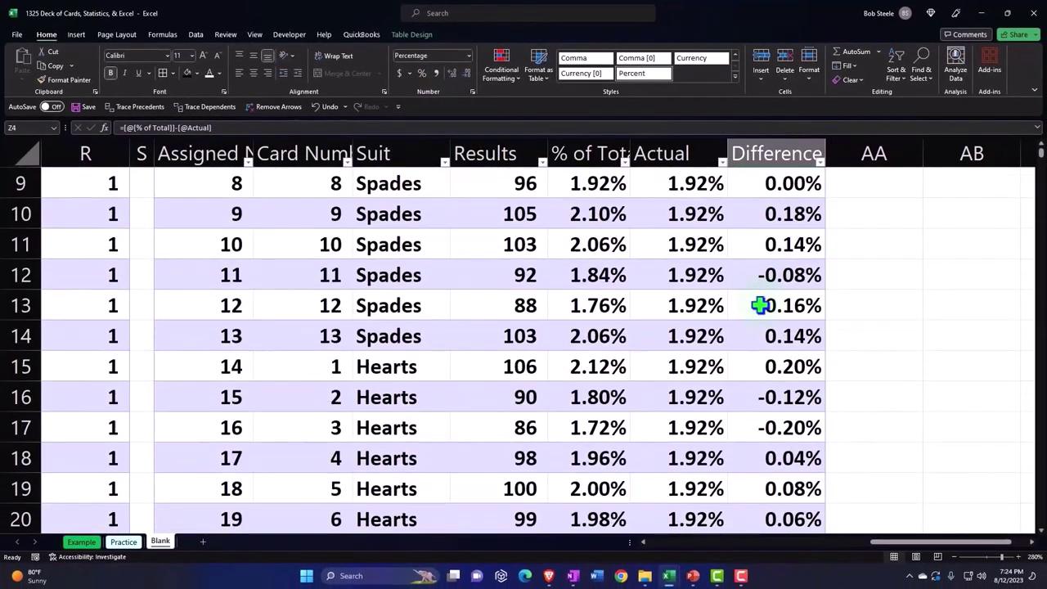
{"action": "scroll", "coordinate": [761, 305], "scroll_direction": "down", "scroll_amount": 7}
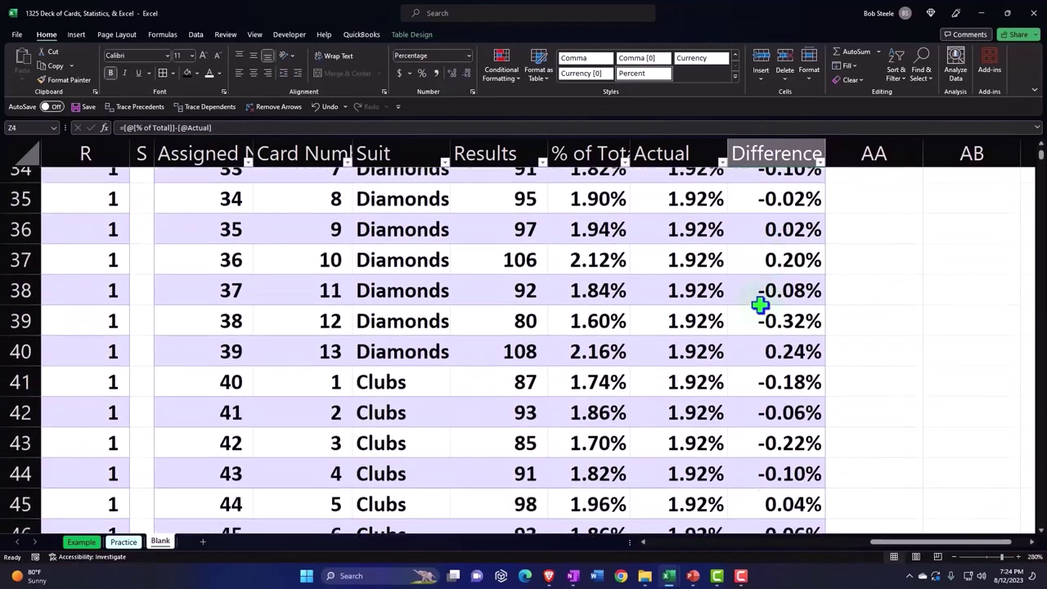
{"action": "scroll", "coordinate": [760, 305], "scroll_direction": "down", "scroll_amount": 2}
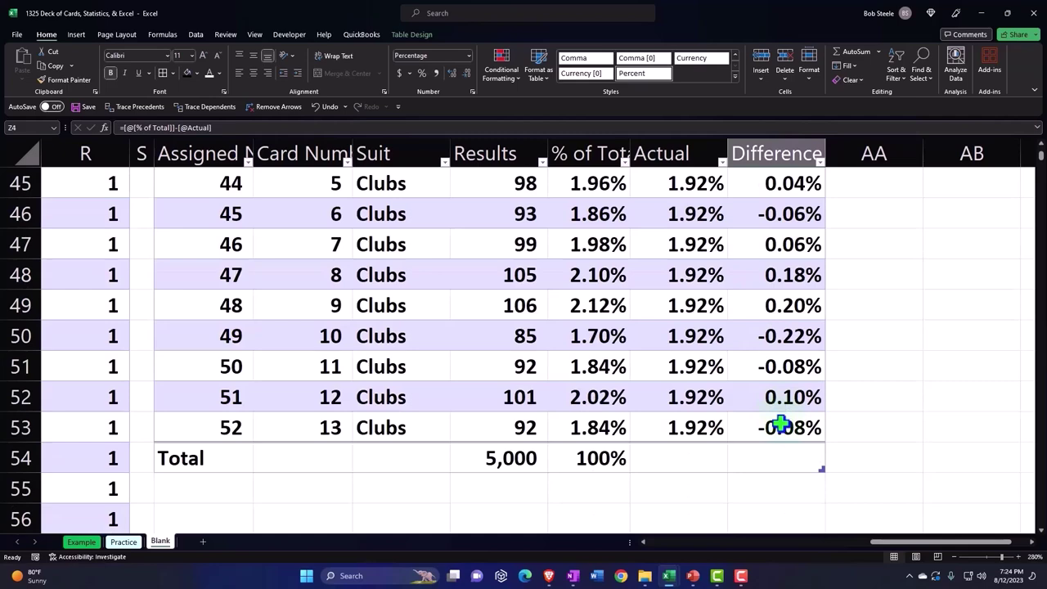
{"action": "scroll", "coordinate": [781, 423], "scroll_direction": "up", "scroll_amount": 15}
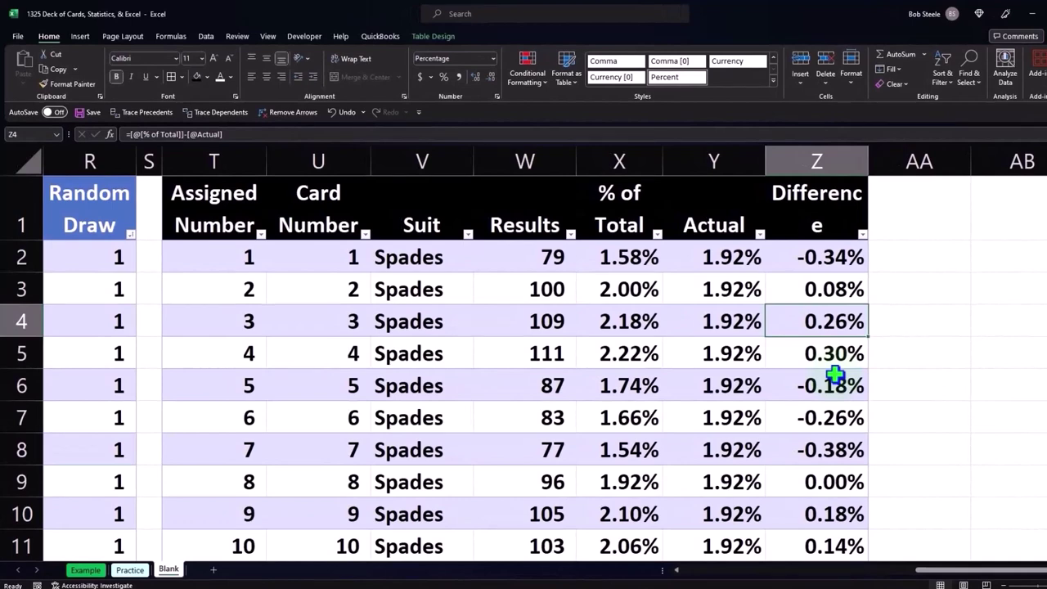
{"action": "left_click", "coordinate": [907, 280]}
{"action": "left_click", "coordinate": [1003, 250]}
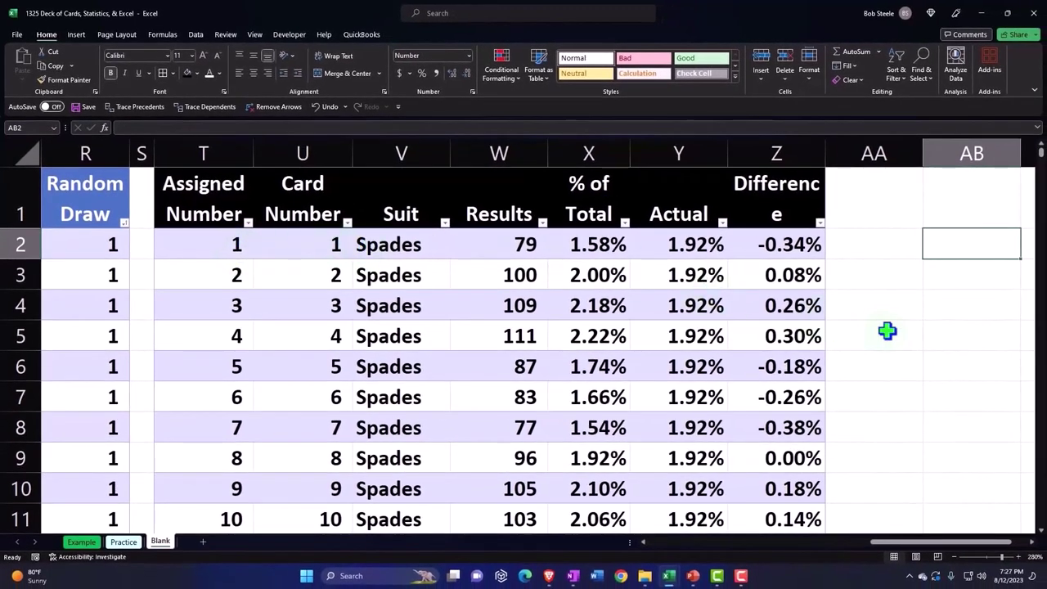
{"action": "type", "text": "=5000*"}
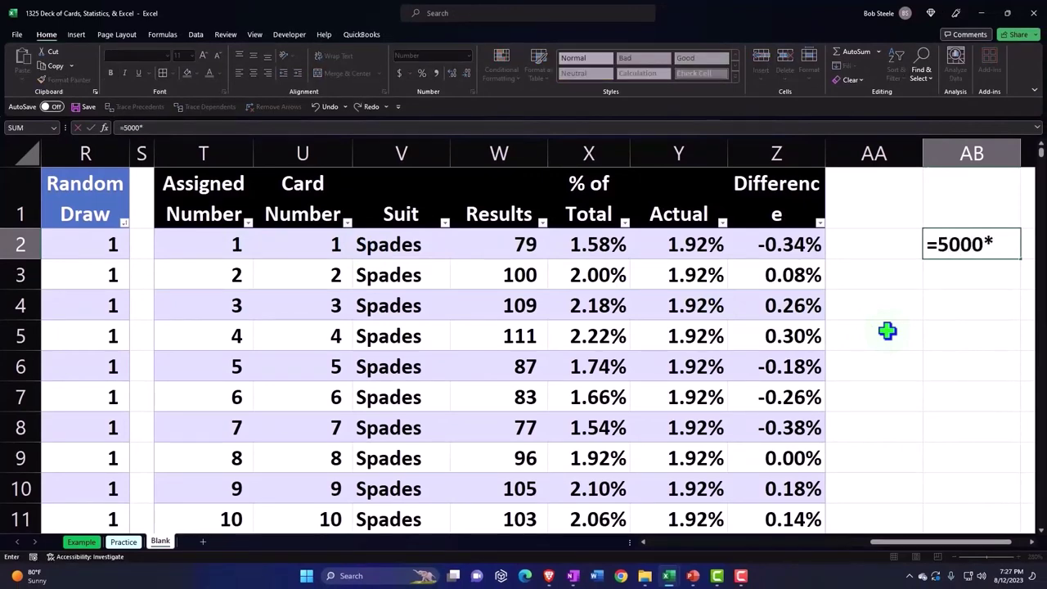
{"action": "left_click", "coordinate": [693, 246]}
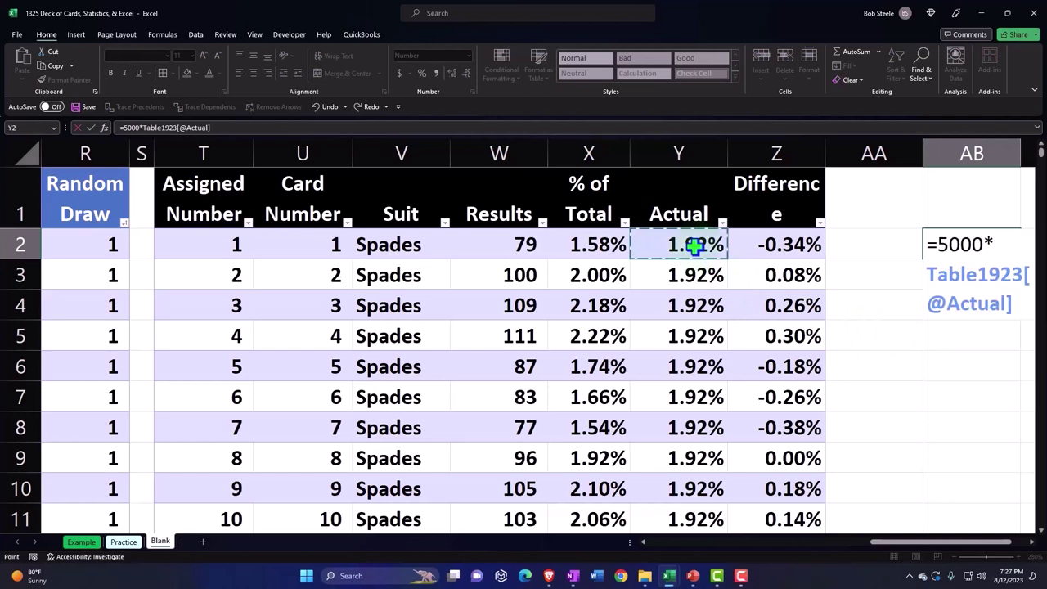
{"action": "key", "text": "Return"}
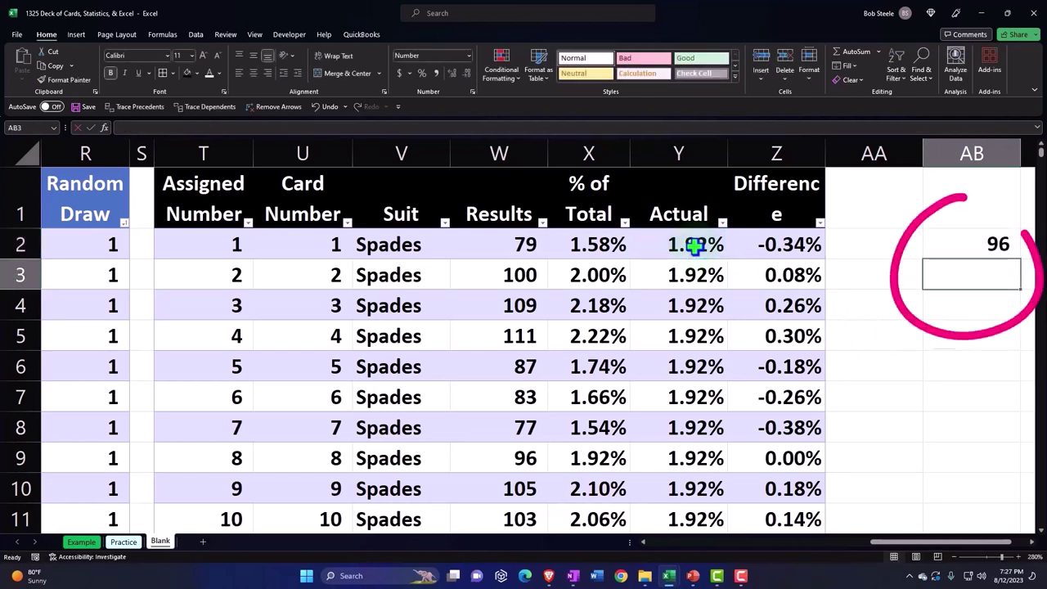
{"action": "type", "text": "=5000*1/5"}
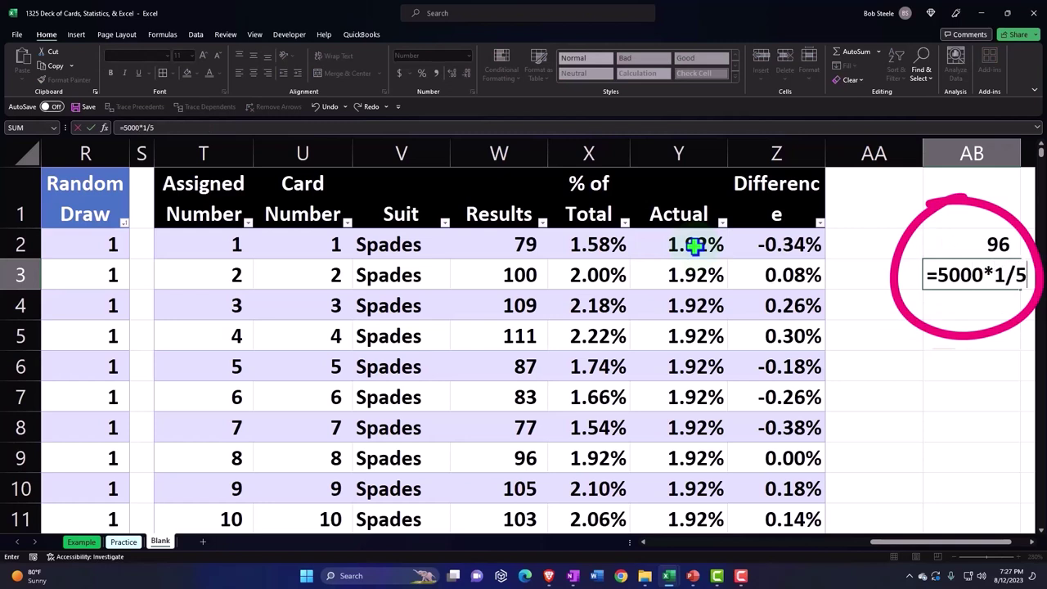
{"action": "type", "text": "2"}
{"action": "key", "text": "Return"}
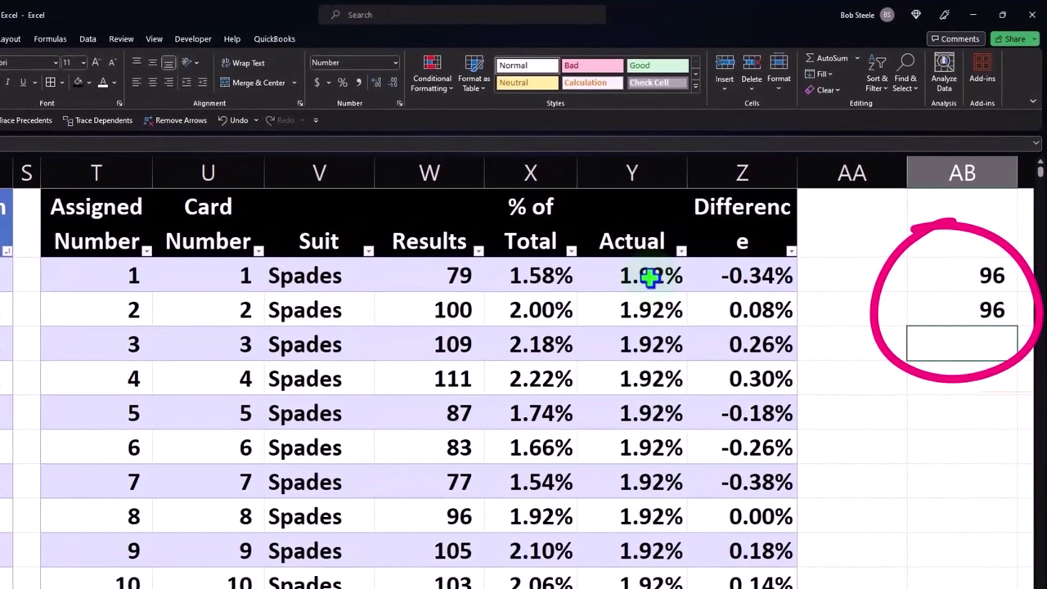
{"action": "left_click_drag", "start_coordinate": [941, 275], "coordinate": [960, 298]}
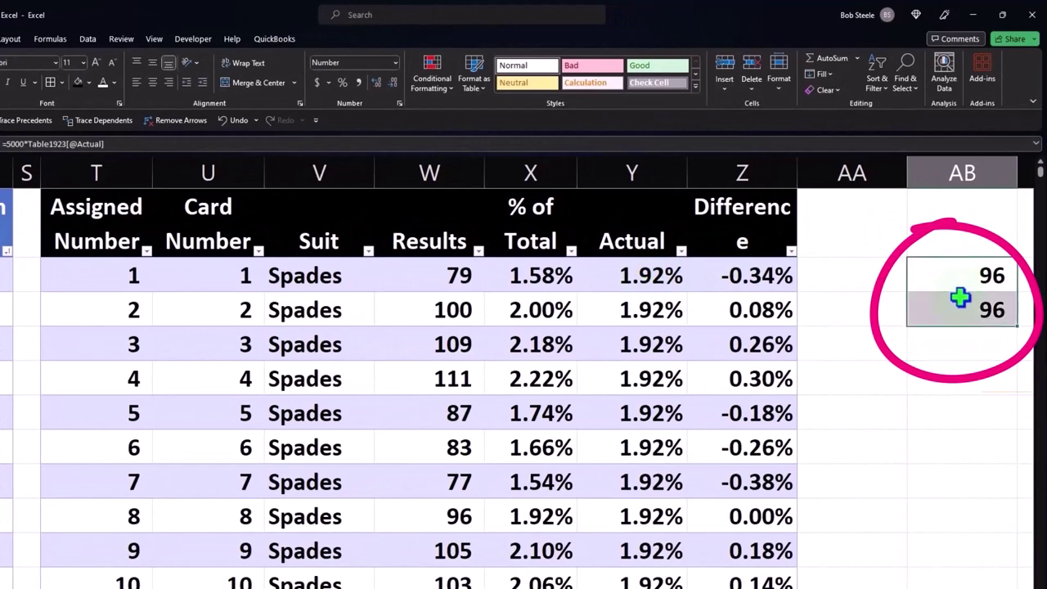
{"action": "key", "text": "Delete"}
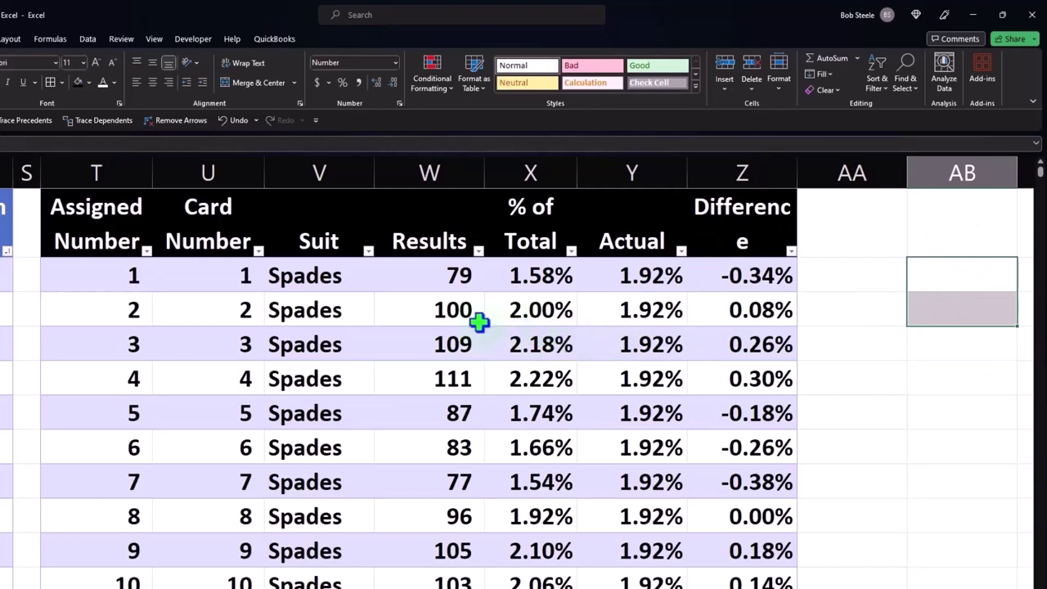
- Select the Results counts W2:W53 and bring up the Insert tab's statistic charts
{"action": "left_click", "coordinate": [434, 262]}
{"action": "left_click_drag", "start_coordinate": [434, 261], "coordinate": [427, 584]}
{"action": "left_click_drag", "start_coordinate": [495, 564], "coordinate": [496, 467]}
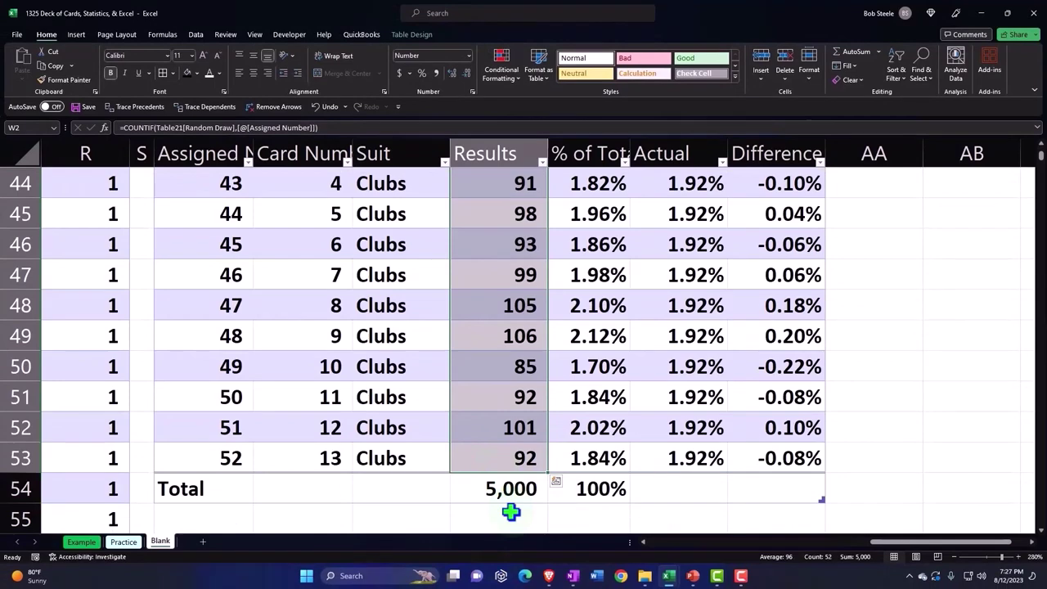
{"action": "left_click", "coordinate": [73, 33]}
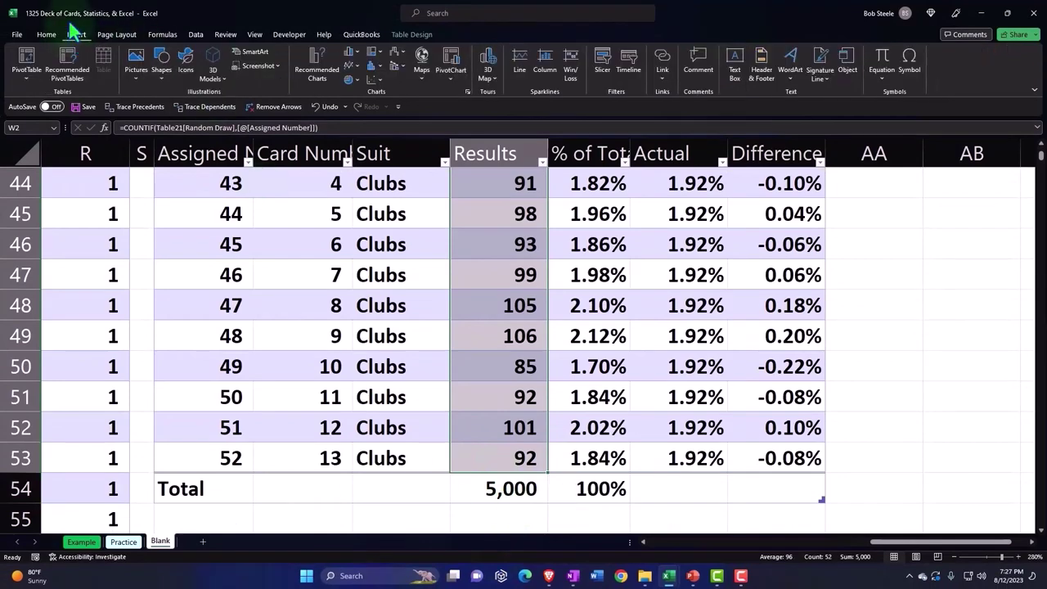
{"action": "left_click", "coordinate": [367, 69]}
- Insert the Results histogram and set its horizontal axis bin width to 0.99
{"action": "left_click", "coordinate": [374, 109]}
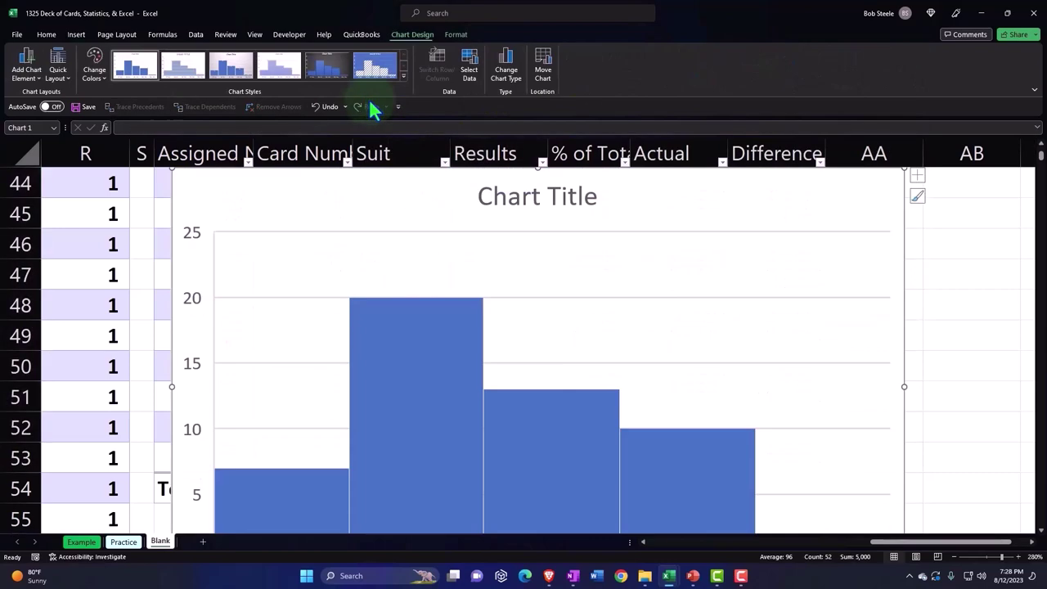
{"action": "scroll", "coordinate": [474, 306], "scroll_direction": "up", "scroll_amount": 1}
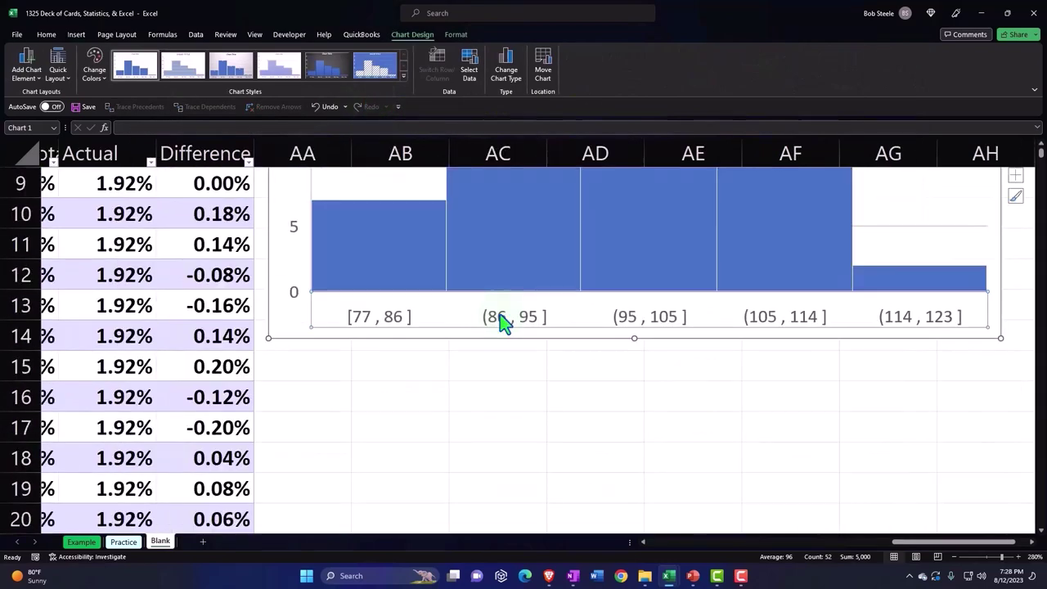
{"action": "double_click", "coordinate": [503, 321]}
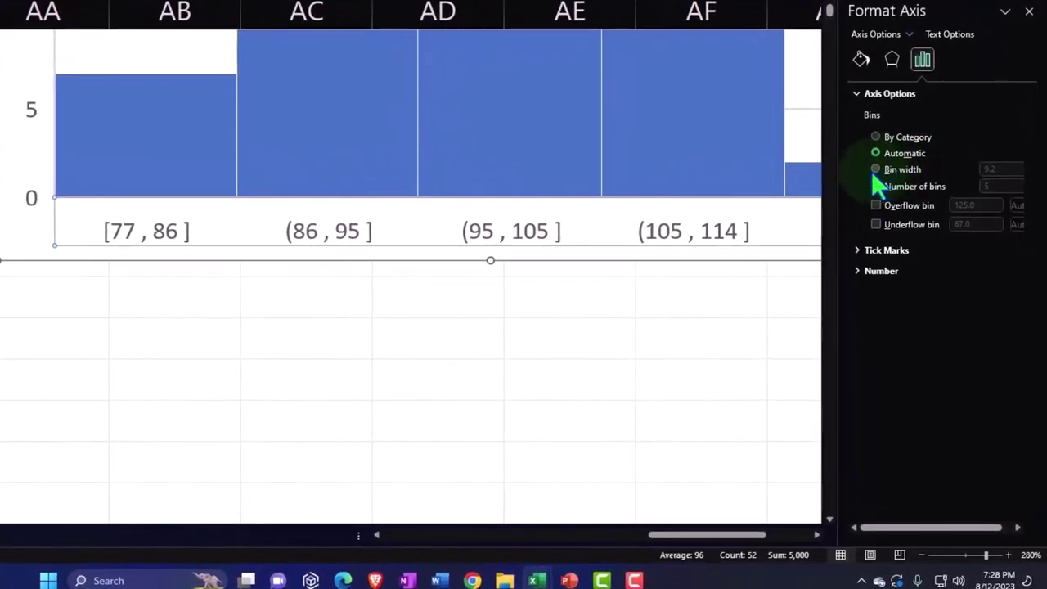
{"action": "left_click", "coordinate": [875, 169]}
{"action": "double_click", "coordinate": [1003, 169]}
{"action": "type", "text": "1"}
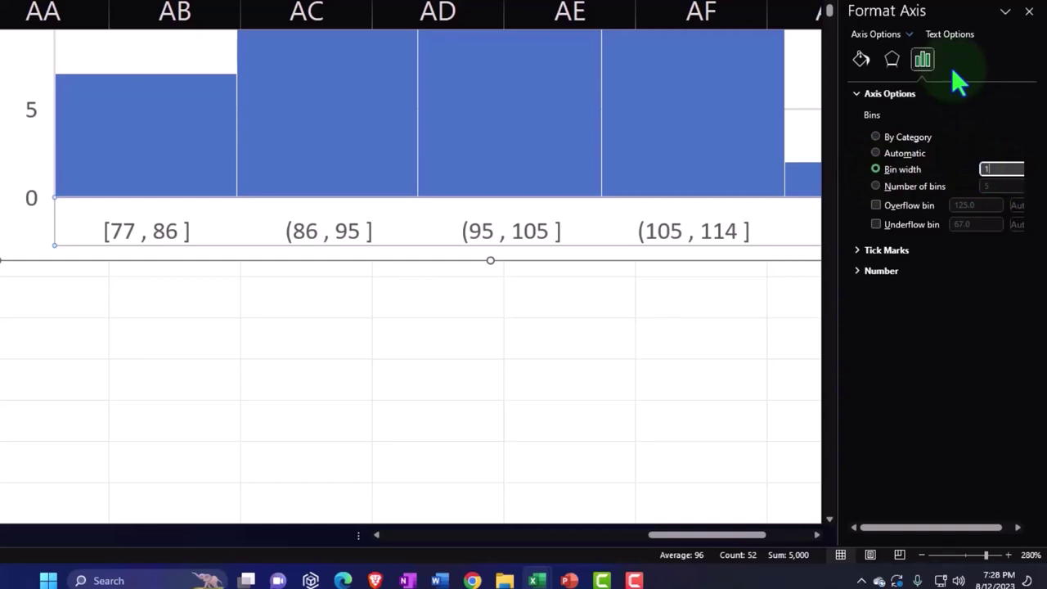
{"action": "key", "text": "Return"}
{"action": "type", "text": ".9"}
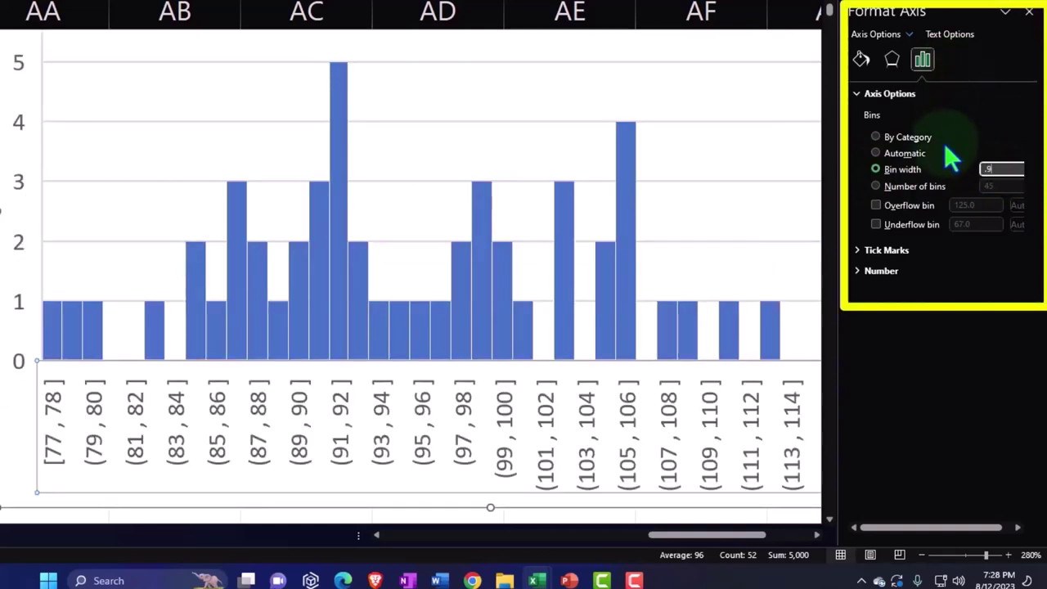
{"action": "type", "text": "9"}
{"action": "key", "text": "Return"}
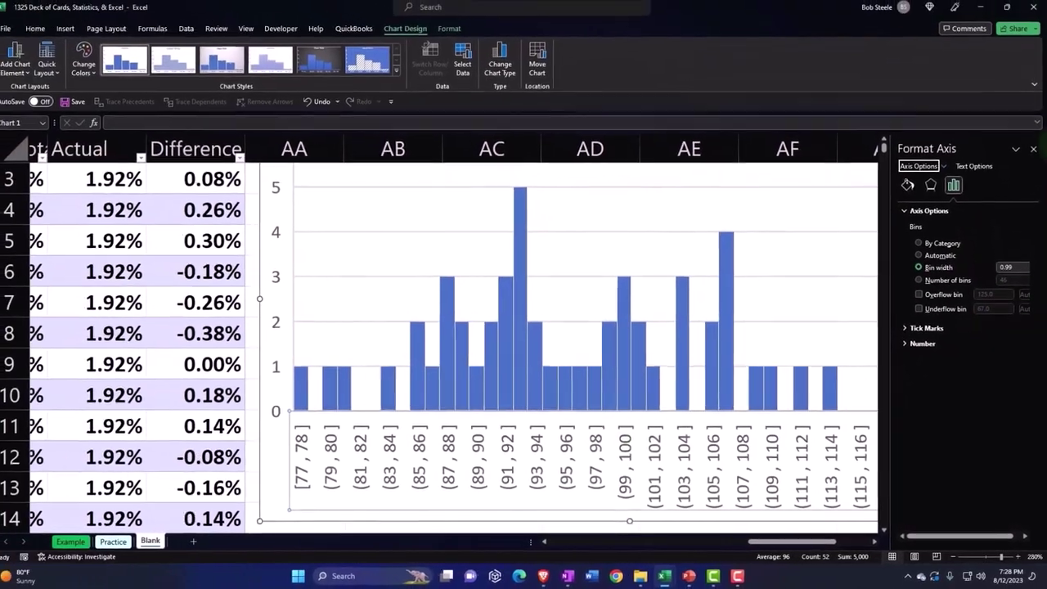
- Leave the chart and return to the worksheet beside the card table
{"action": "scroll", "coordinate": [625, 421], "scroll_direction": "down", "scroll_amount": 2}
{"action": "left_click", "coordinate": [624, 421]}
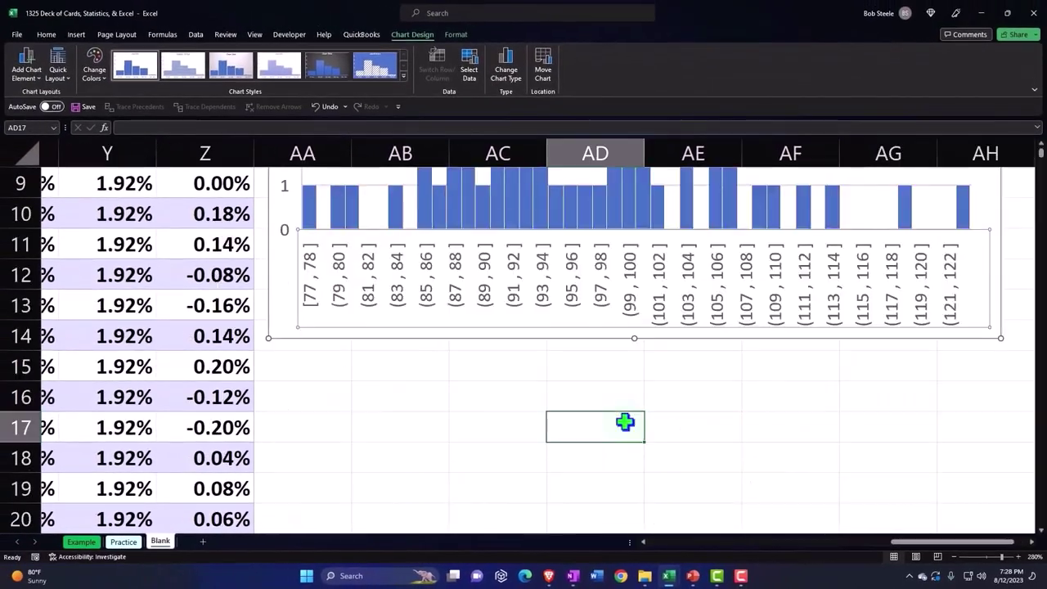
{"action": "key", "text": "Left"}
{"action": "key", "text": "Left"}
{"action": "key", "text": "Left"}
{"action": "key", "text": "Left"}
{"action": "key", "text": "Left"}
{"action": "key", "text": "Left"}
{"action": "key", "text": "Left"}
{"action": "key", "text": "Left"}
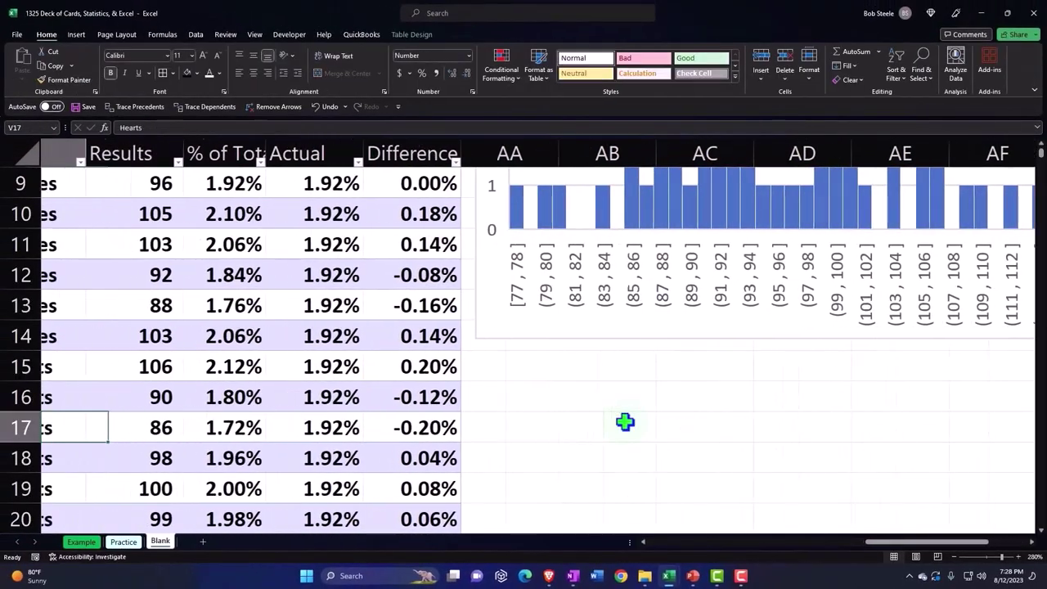
- Select the Assigned Numbers T2:T53 together with the Results counts W2:W53
{"action": "key", "text": "Left"}
{"action": "key", "text": "Left"}
{"action": "key", "text": "Left"}
{"action": "key", "text": "Left"}
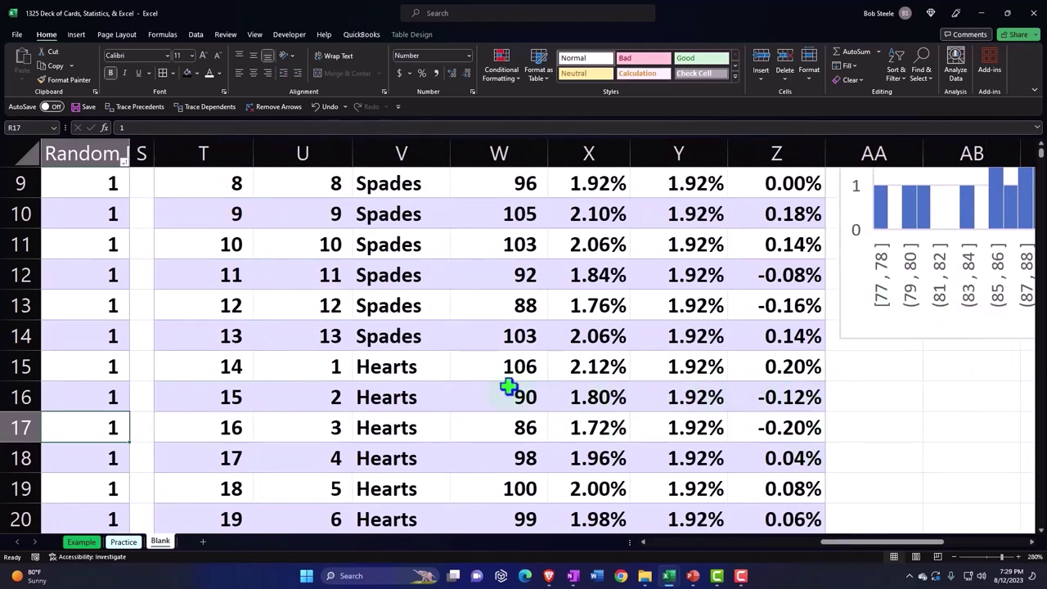
{"action": "scroll", "coordinate": [508, 386], "scroll_direction": "up", "scroll_amount": 1}
{"action": "scroll", "coordinate": [509, 386], "scroll_direction": "up", "scroll_amount": 2}
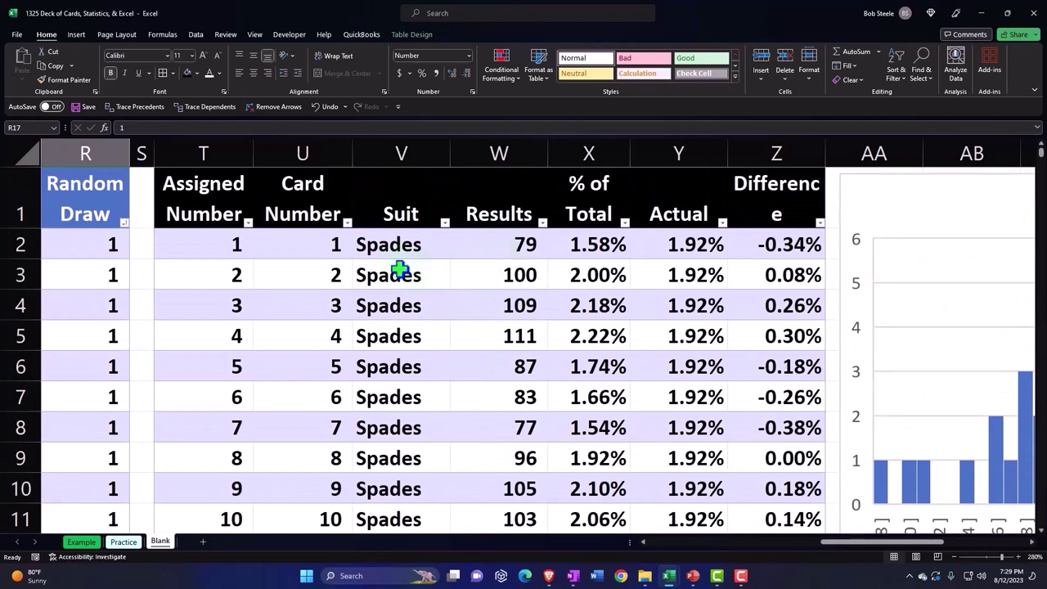
{"action": "left_click", "coordinate": [213, 245]}
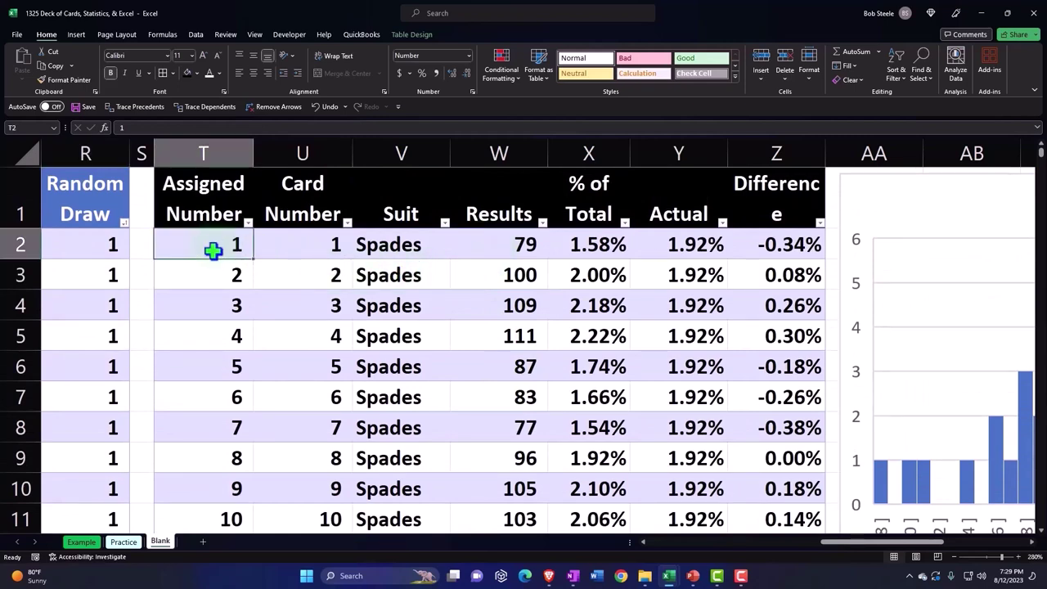
{"action": "left_click_drag", "start_coordinate": [213, 250], "coordinate": [206, 556]}
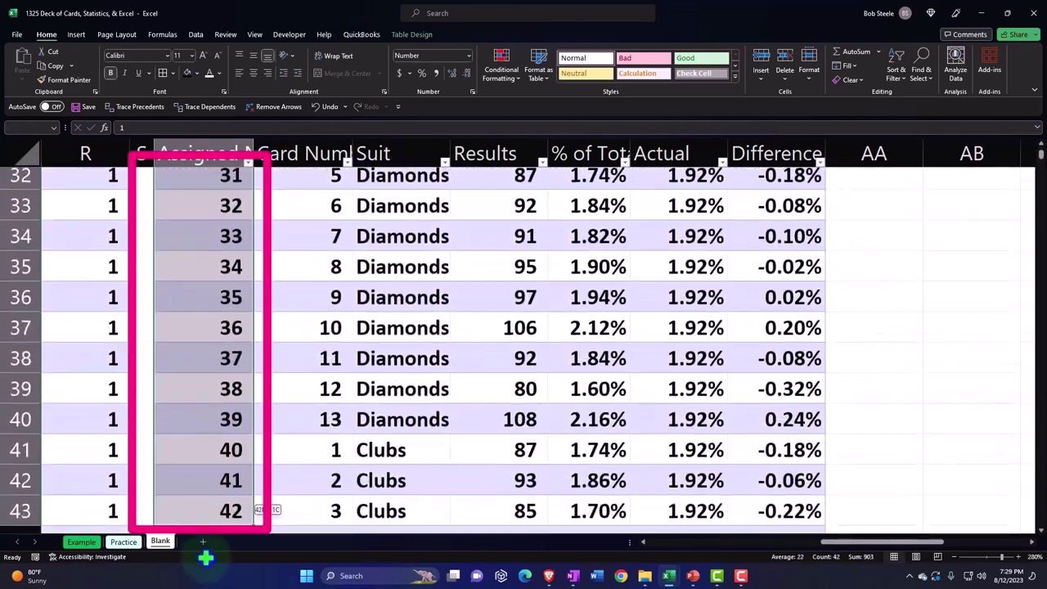
{"action": "left_click_drag", "start_coordinate": [205, 556], "coordinate": [205, 557]}
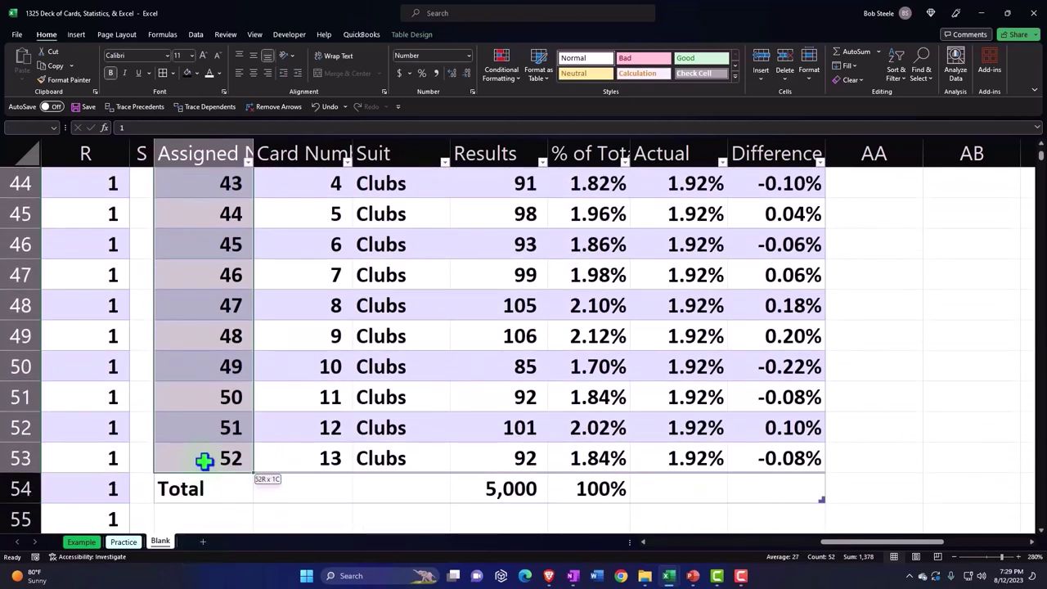
{"action": "scroll", "coordinate": [420, 325], "scroll_direction": "up", "scroll_amount": 10}
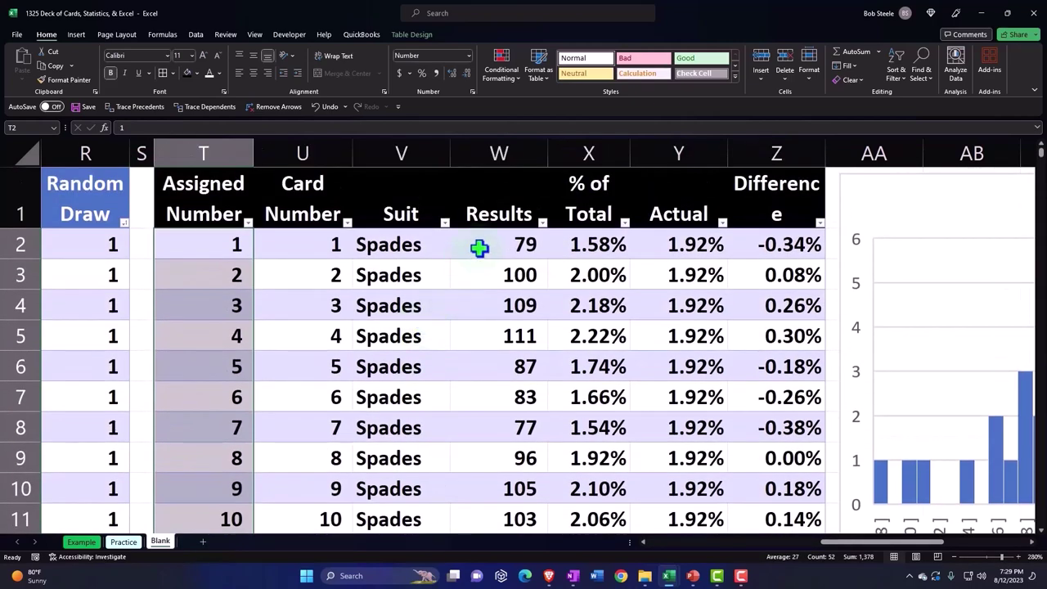
{"action": "left_click", "coordinate": [480, 247], "text": "ctrl"}
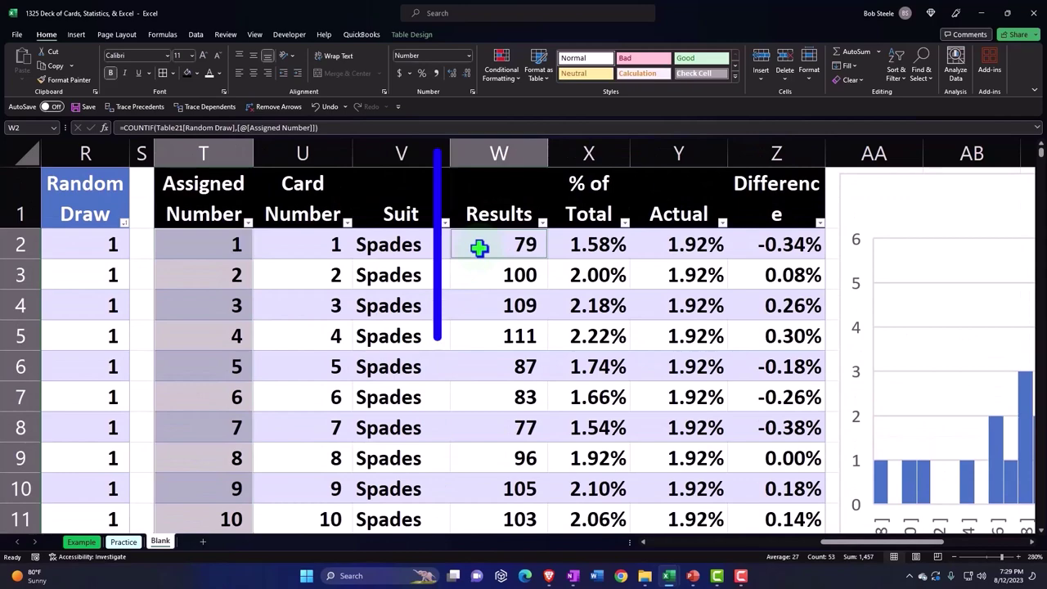
{"action": "mouse_move", "coordinate": [479, 497]}
{"action": "left_mouse_down"}
{"action": "mouse_move", "coordinate": [485, 577]}
{"action": "mouse_move", "coordinate": [497, 497]}
{"action": "left_mouse_up"}
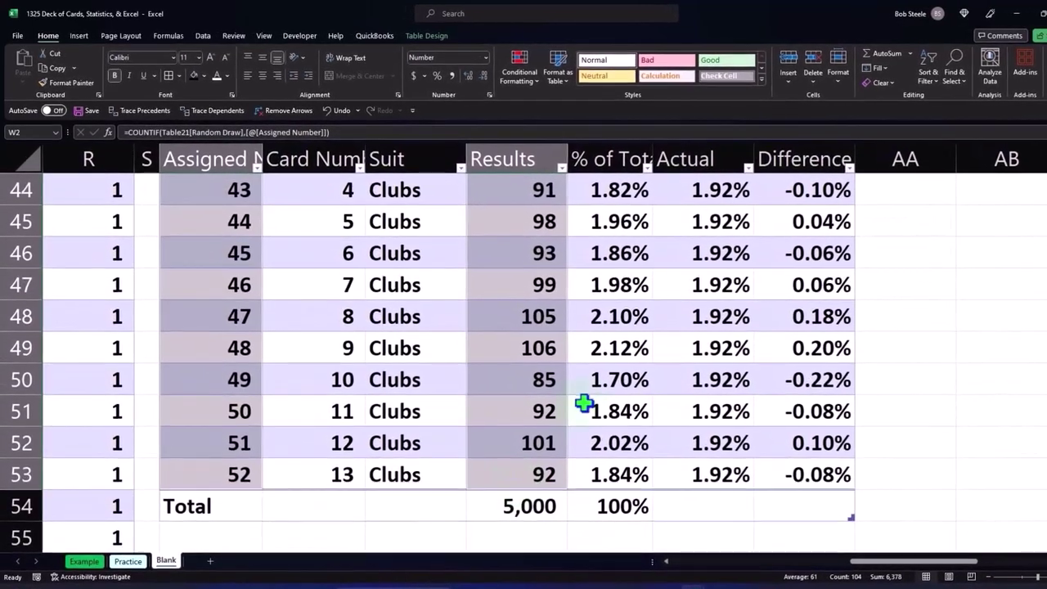
{"action": "scroll", "coordinate": [584, 396], "scroll_direction": "up", "scroll_amount": 4}
{"action": "left_click_drag", "start_coordinate": [888, 565], "coordinate": [933, 574]}
{"action": "scroll", "coordinate": [925, 427], "scroll_direction": "up", "scroll_amount": 7}
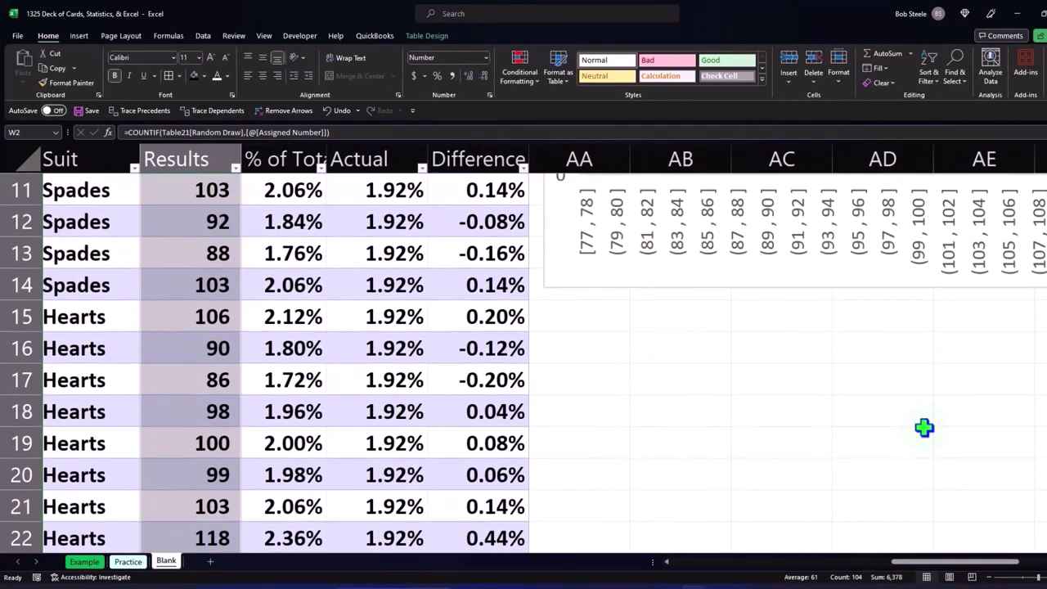
- Insert a clustered column chart of the selected card numbers and counts
{"action": "left_click", "coordinate": [80, 34]}
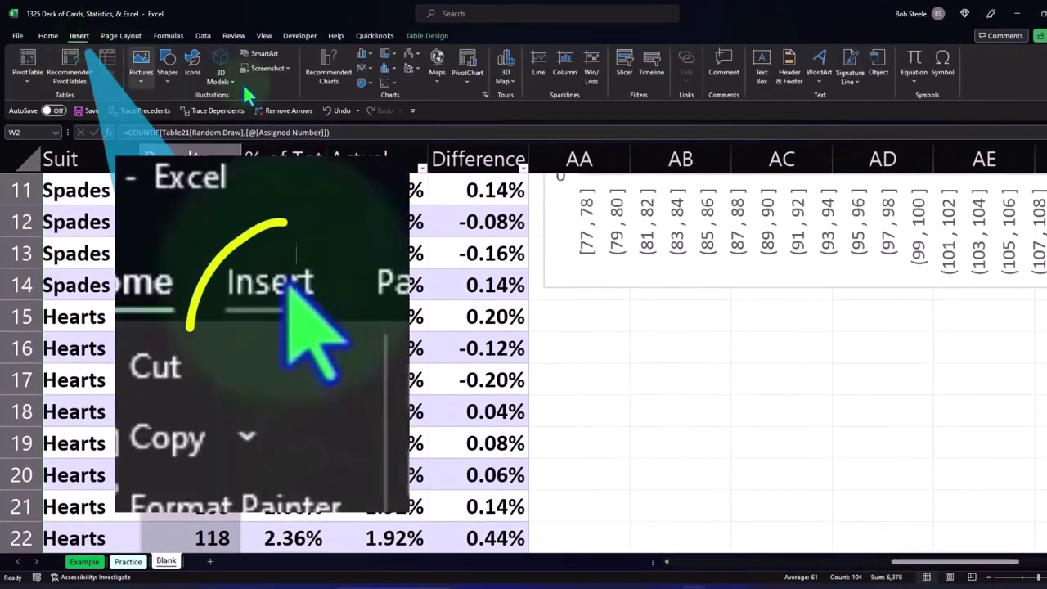
{"action": "left_click", "coordinate": [362, 58]}
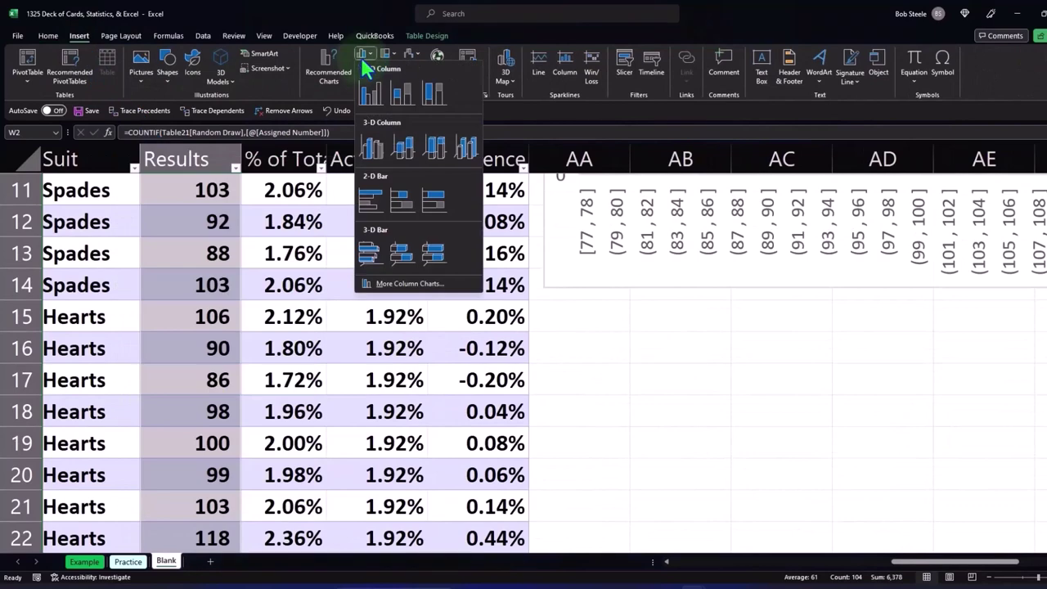
{"action": "left_click", "coordinate": [366, 140]}
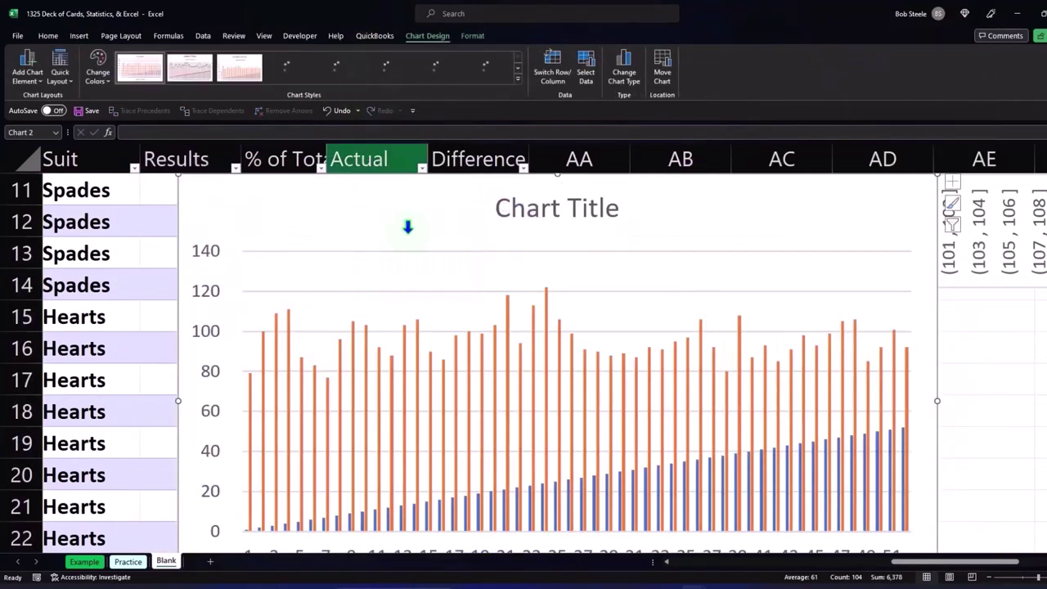
- Move the column chart below the histogram and delete its title
{"action": "left_click_drag", "start_coordinate": [228, 209], "coordinate": [581, 319]}
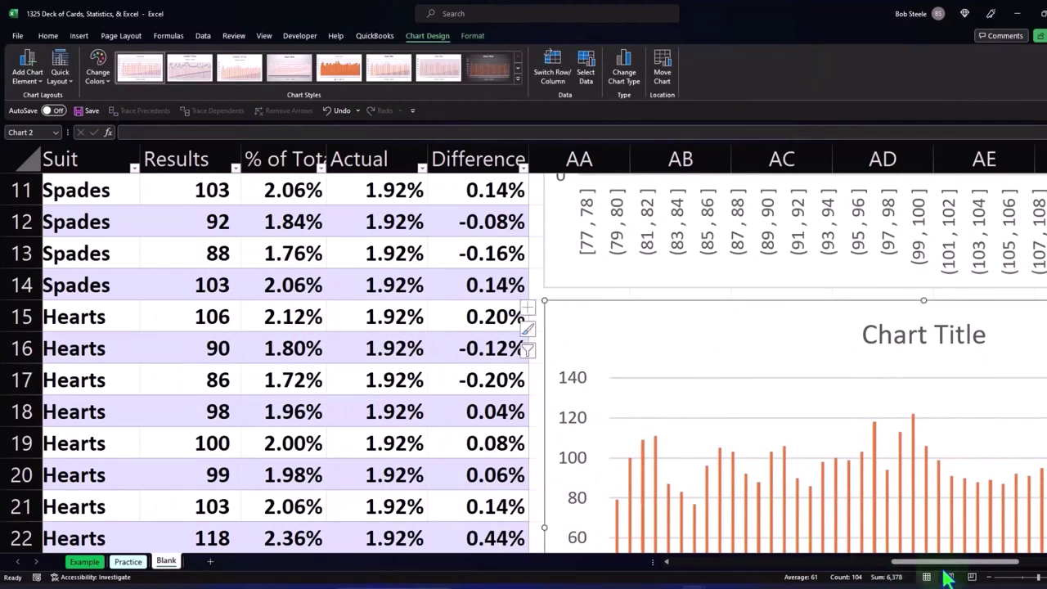
{"action": "left_click_drag", "start_coordinate": [946, 563], "coordinate": [985, 564]}
{"action": "scroll", "coordinate": [806, 402], "scroll_direction": "down", "scroll_amount": 1}
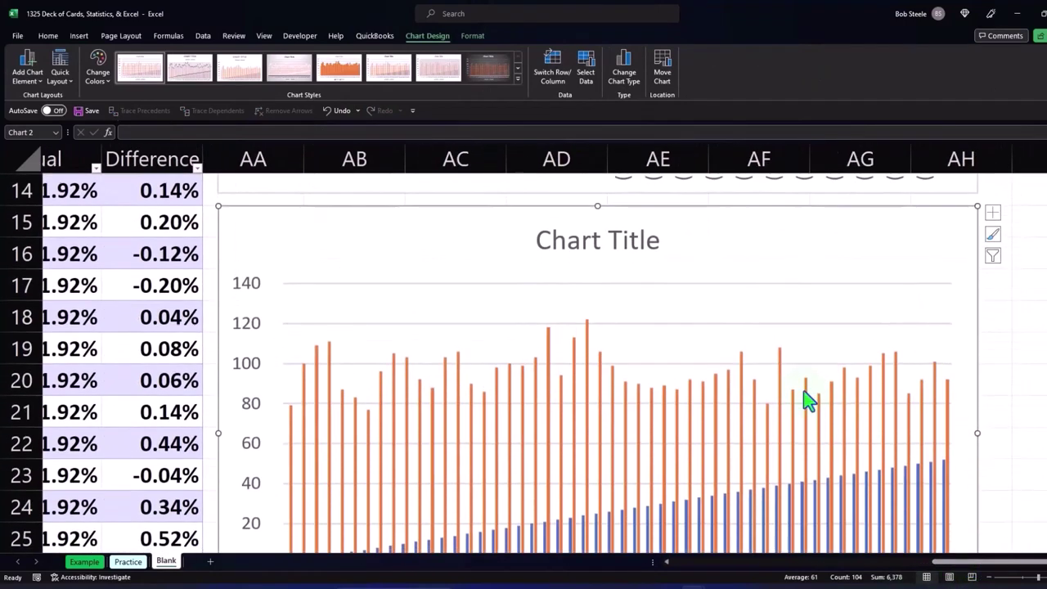
{"action": "left_click", "coordinate": [567, 241]}
{"action": "key", "text": "Delete"}
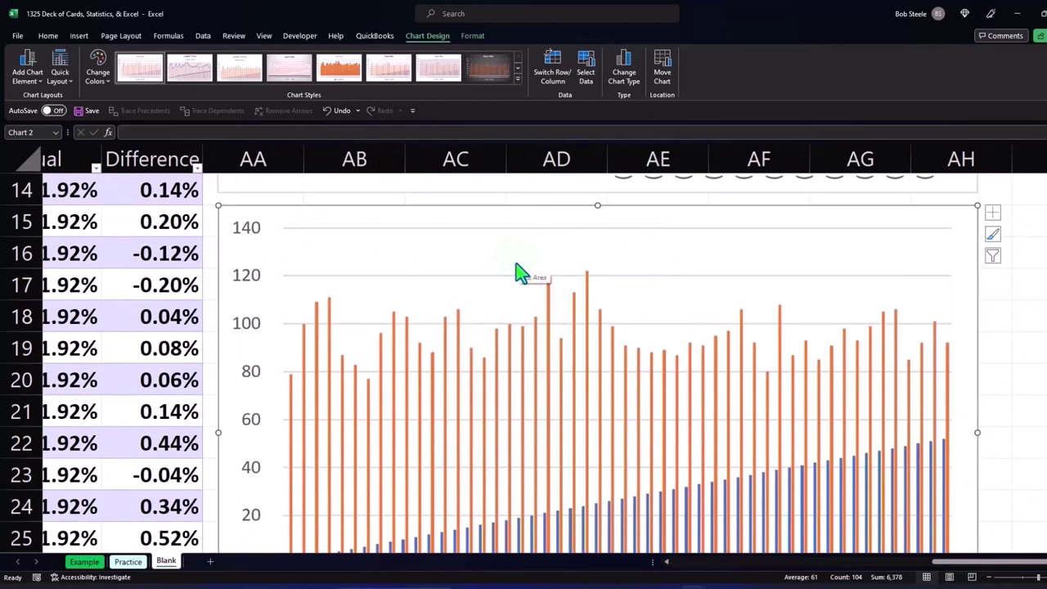
- Uncheck Series1 in the chart's Select Data Source, leaving only the Series2 Results counts
{"action": "left_click", "coordinate": [585, 67]}
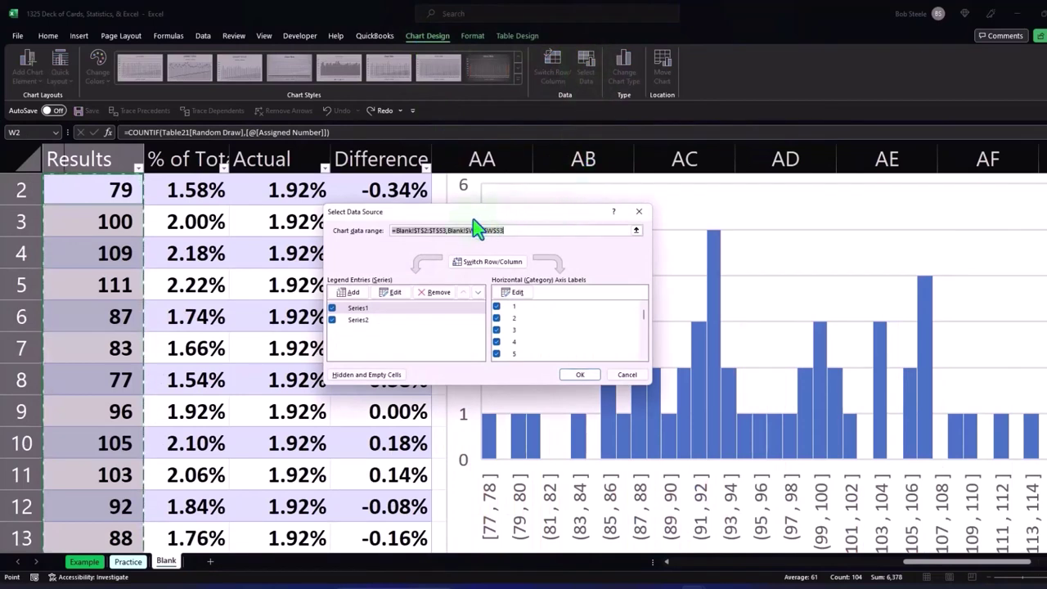
{"action": "left_click_drag", "start_coordinate": [473, 214], "coordinate": [649, 218]}
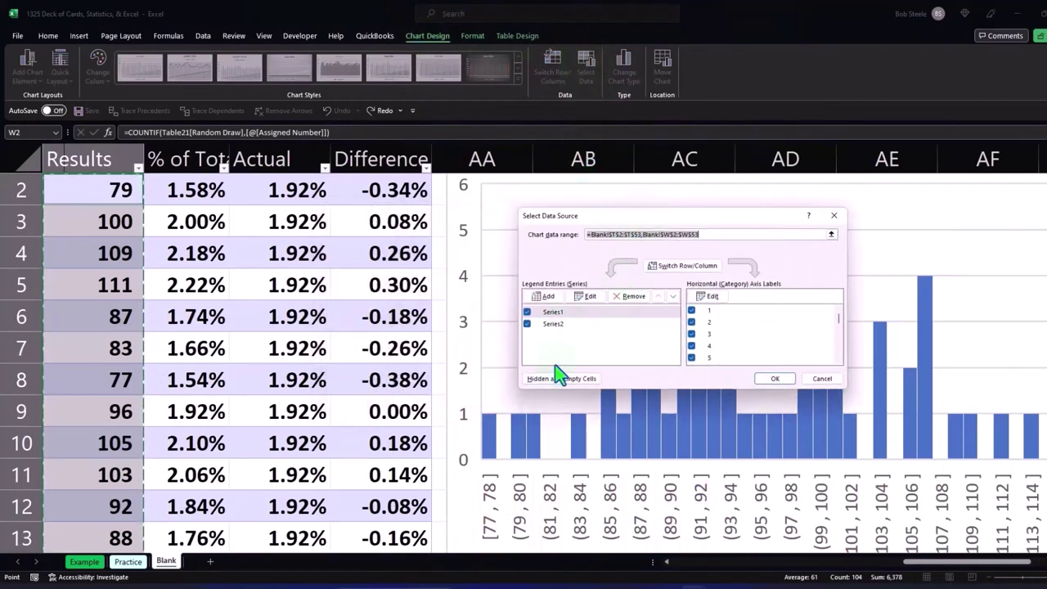
{"action": "scroll", "coordinate": [898, 511], "scroll_direction": "down", "scroll_amount": 1}
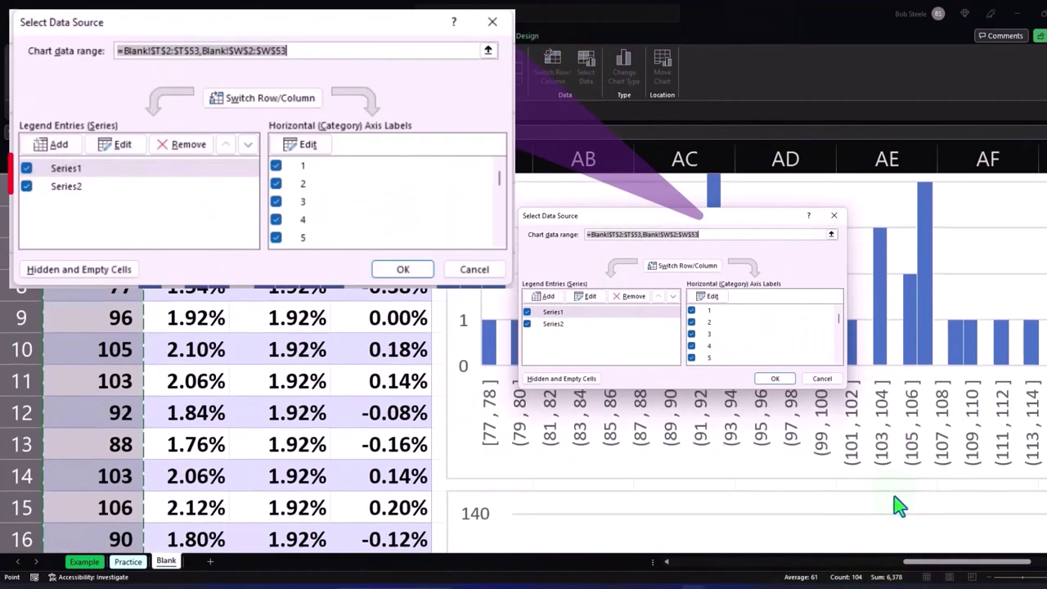
{"action": "left_click_drag", "start_coordinate": [935, 568], "coordinate": [889, 572]}
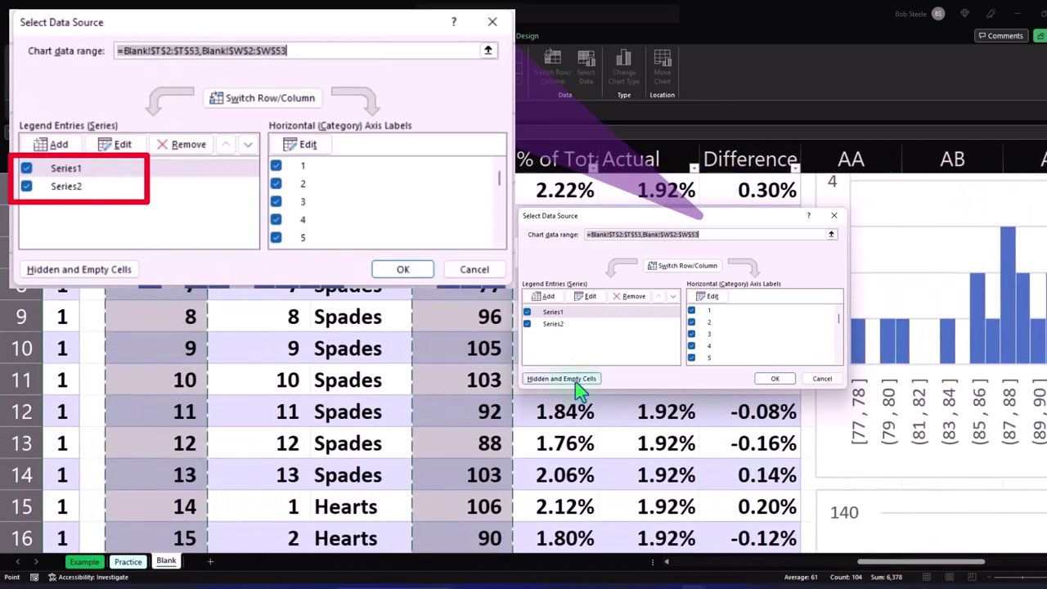
{"action": "left_click", "coordinate": [528, 313]}
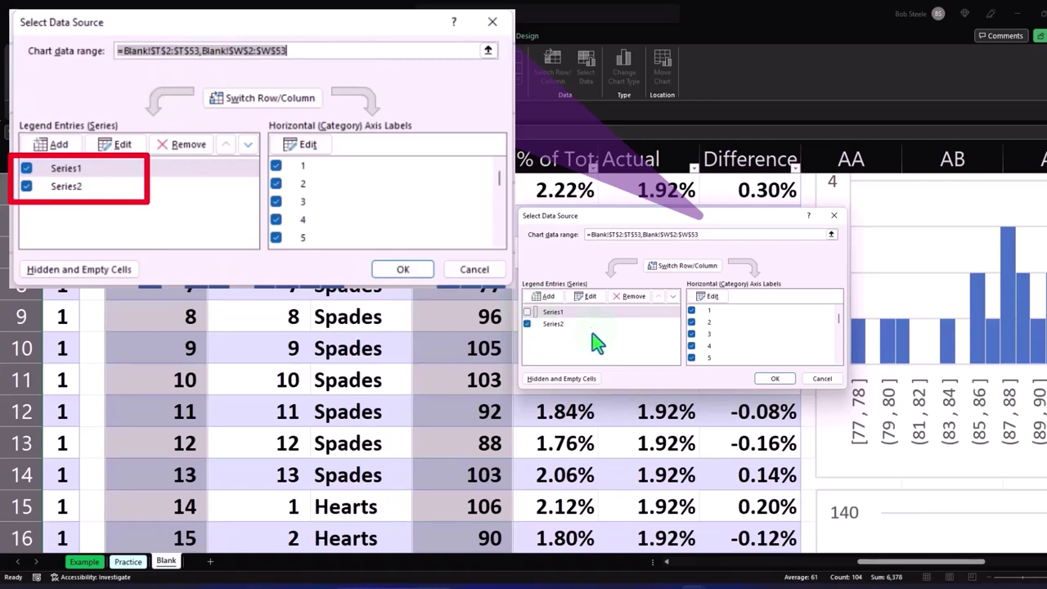
{"action": "scroll", "coordinate": [728, 343], "scroll_direction": "down", "scroll_amount": 10}
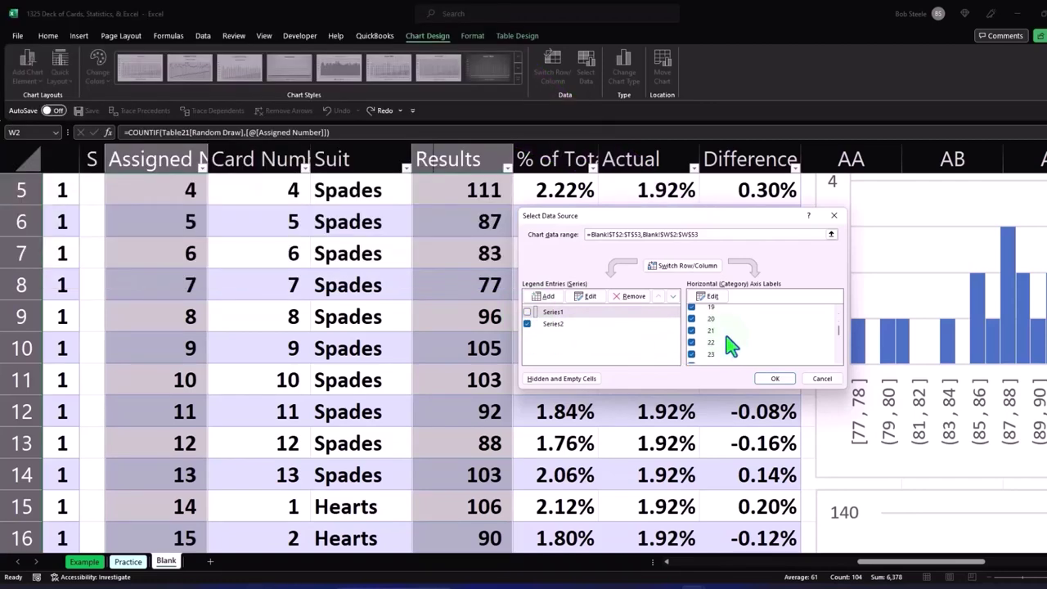
{"action": "scroll", "coordinate": [730, 345], "scroll_direction": "down", "scroll_amount": 5}
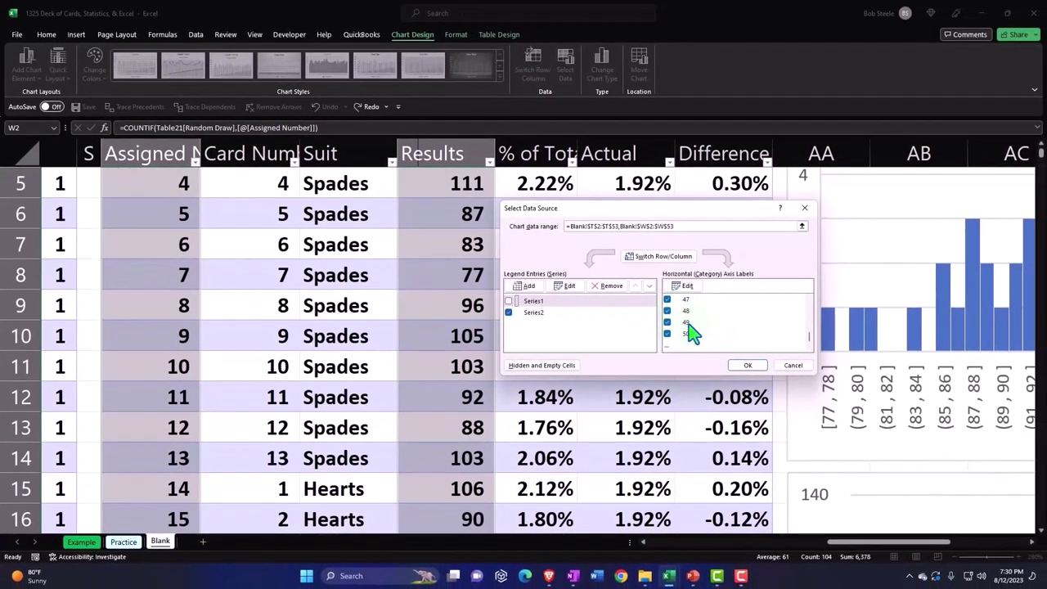
{"action": "left_click", "coordinate": [744, 367]}
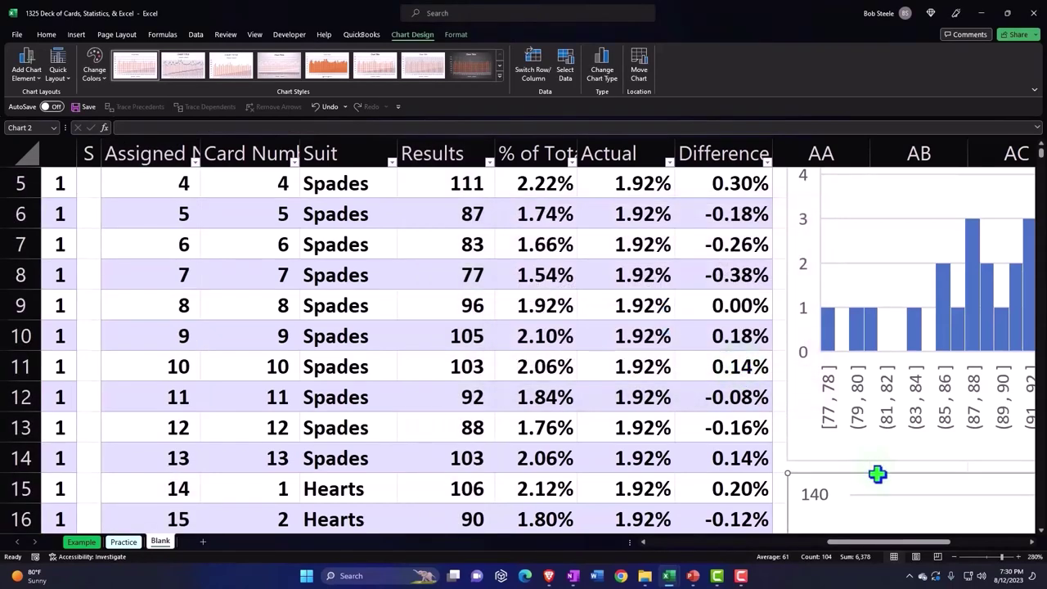
- Select the column chart's horizontal axis and reopen Select Data Source
{"action": "scroll", "coordinate": [877, 482], "scroll_direction": "down", "scroll_amount": 1}
{"action": "left_click_drag", "start_coordinate": [892, 541], "coordinate": [962, 541]}
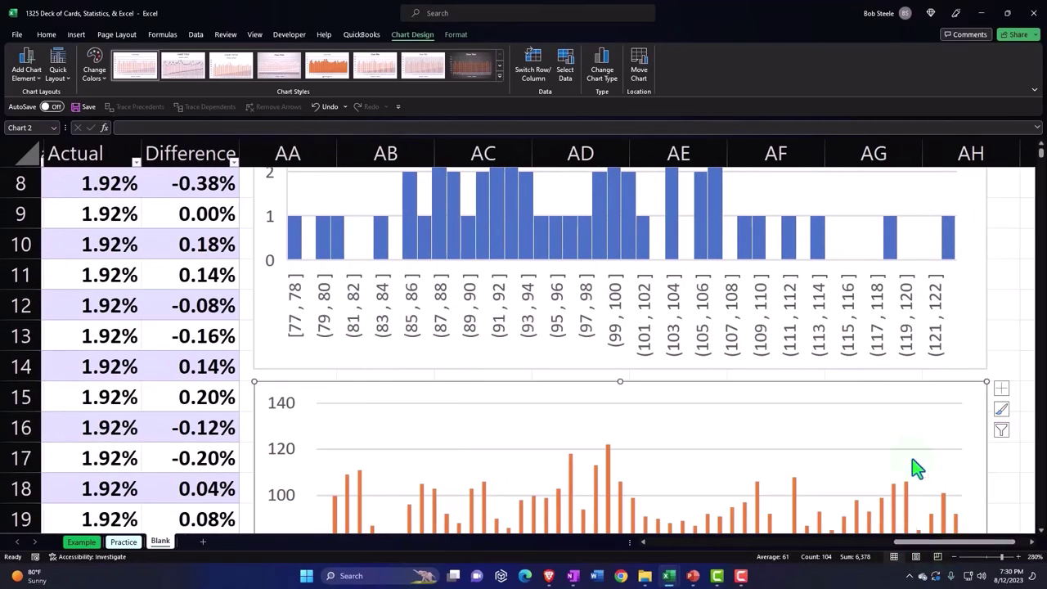
{"action": "scroll", "coordinate": [915, 466], "scroll_direction": "down", "scroll_amount": 3}
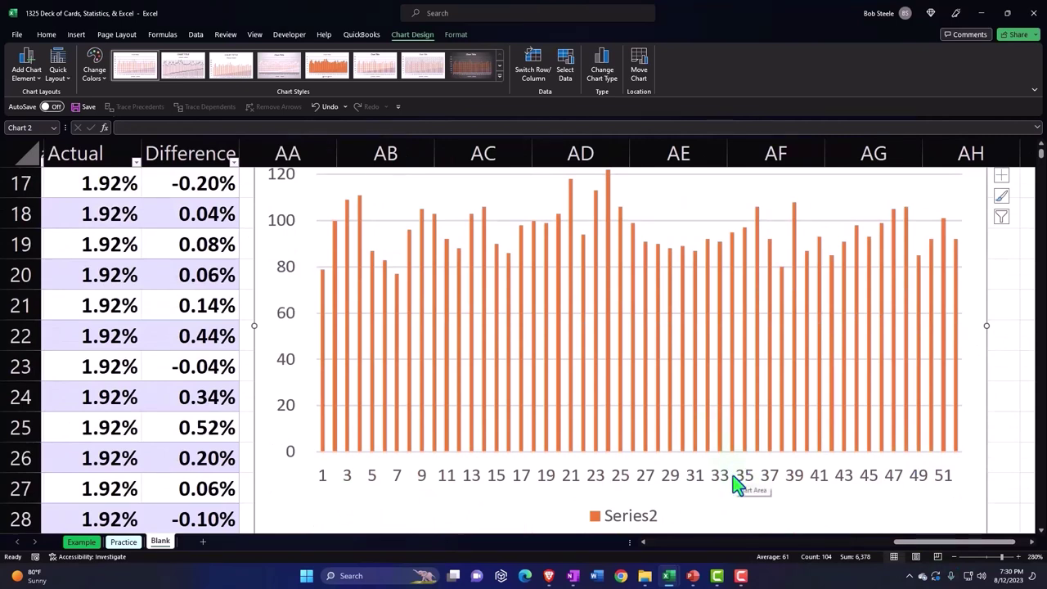
{"action": "left_click", "coordinate": [691, 481]}
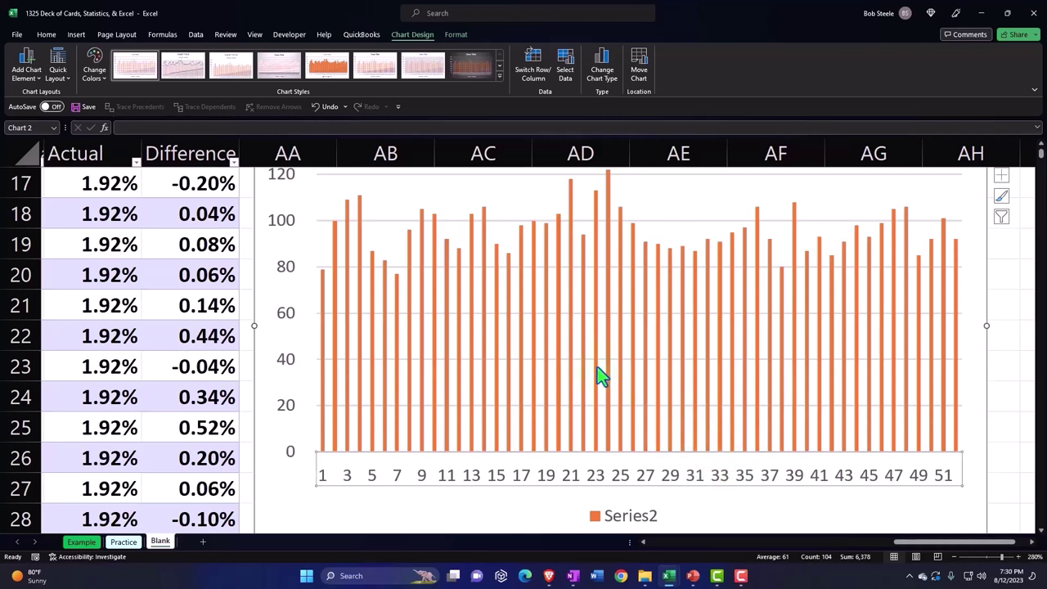
{"action": "left_click", "coordinate": [565, 67]}
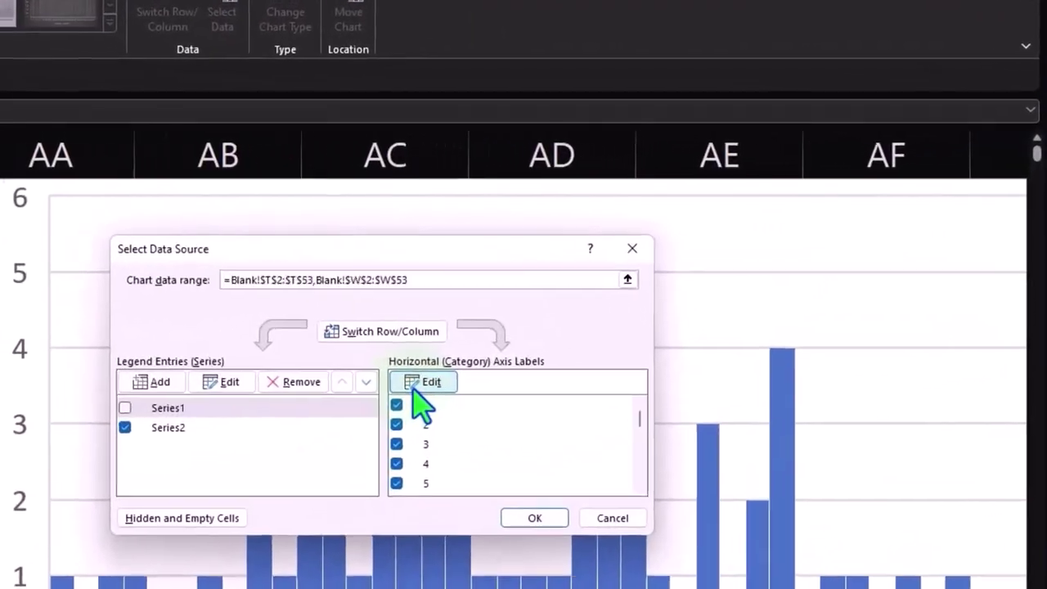
- Pick Blank!$T$2:$T$53 as the horizontal axis label range
{"action": "left_click", "coordinate": [682, 285]}
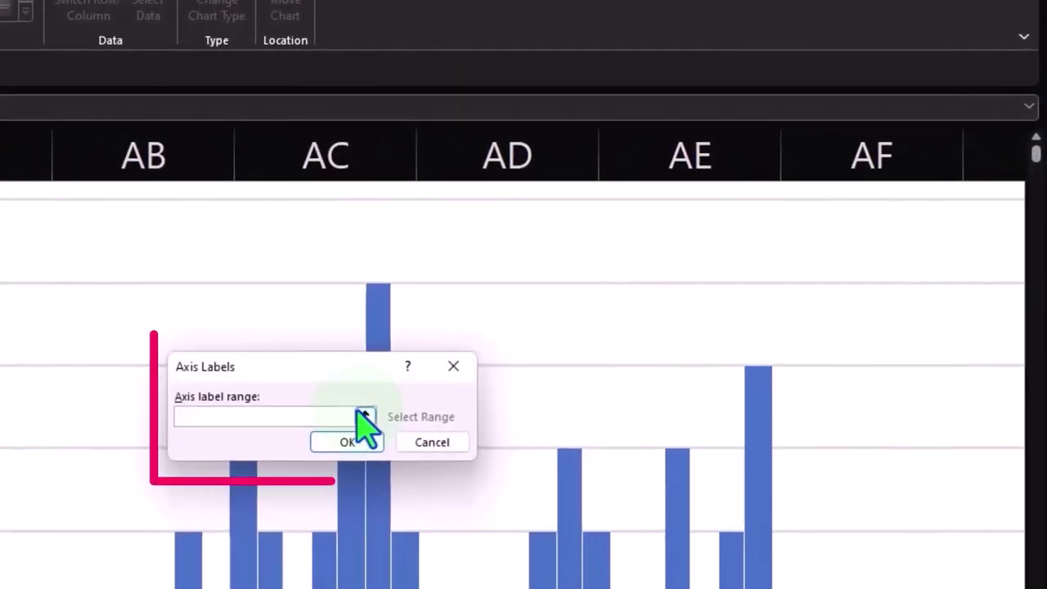
{"action": "left_click", "coordinate": [365, 417]}
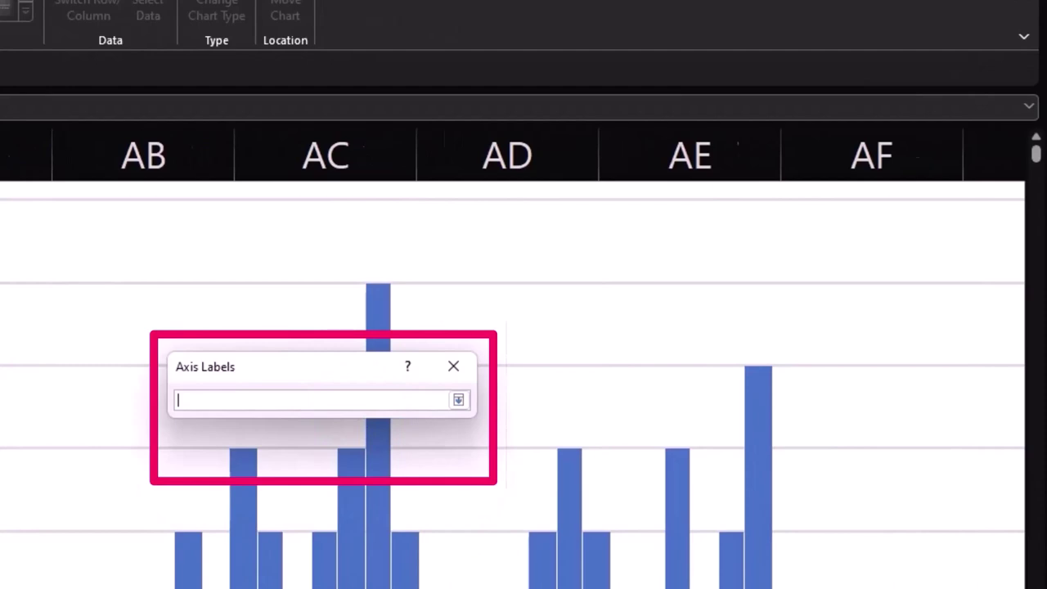
{"action": "scroll", "coordinate": [512, 360], "scroll_direction": "left", "scroll_amount": 6}
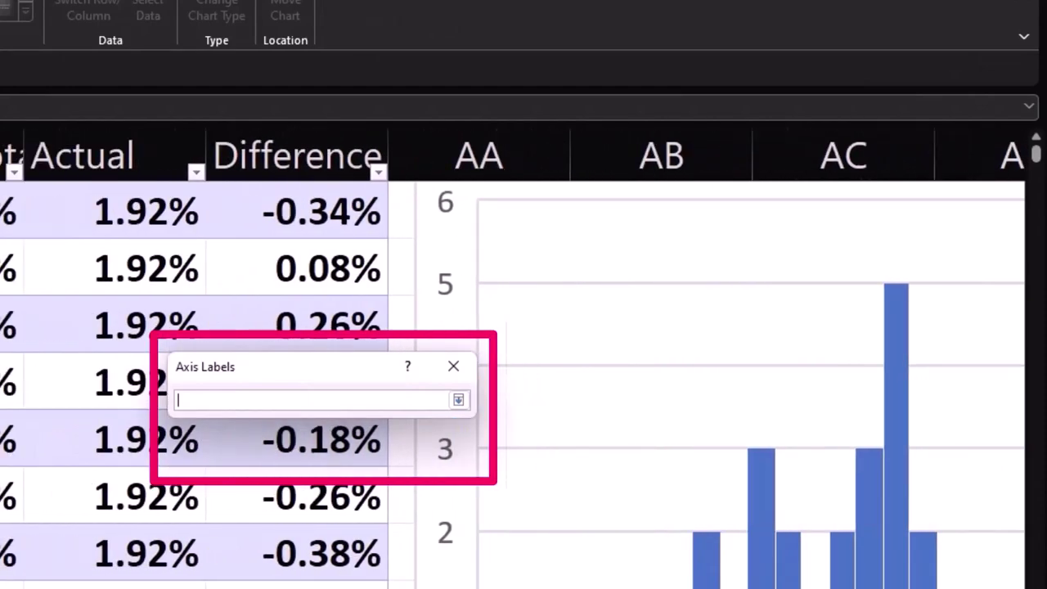
{"action": "scroll", "coordinate": [524, 368], "scroll_direction": "up", "scroll_amount": 1}
{"action": "left_click", "coordinate": [0, 325]}
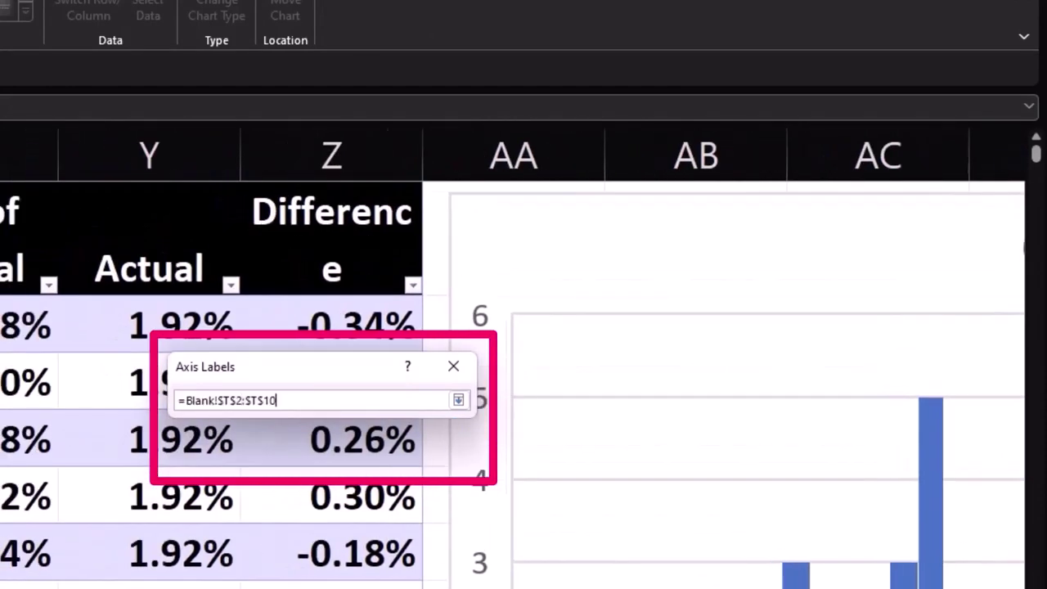
{"action": "left_click_drag", "start_coordinate": [0, 581], "coordinate": [0, 585]}
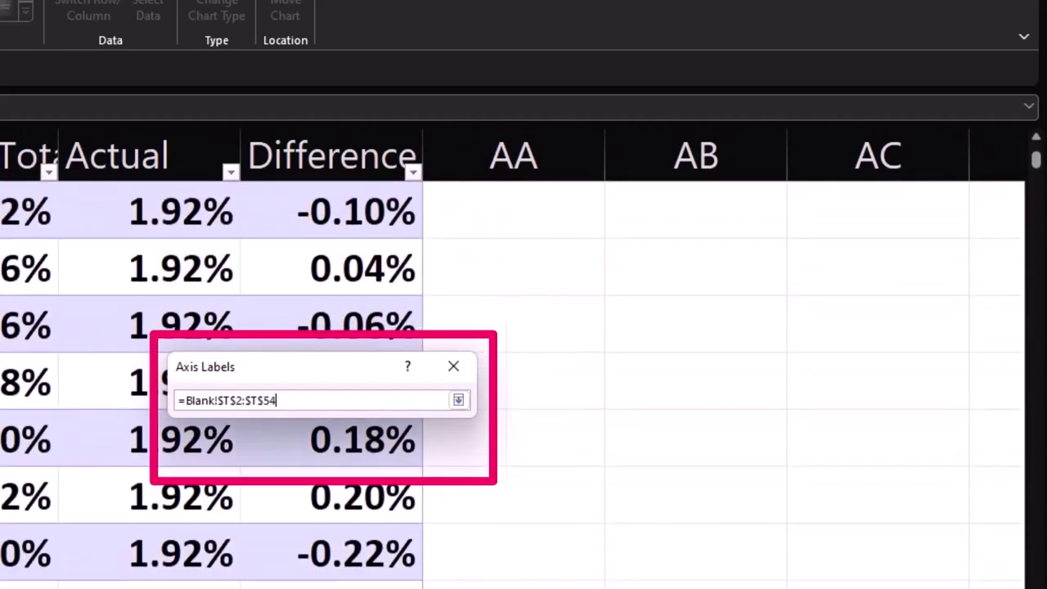
{"action": "left_click", "coordinate": [458, 400]}
{"action": "left_click", "coordinate": [375, 439]}
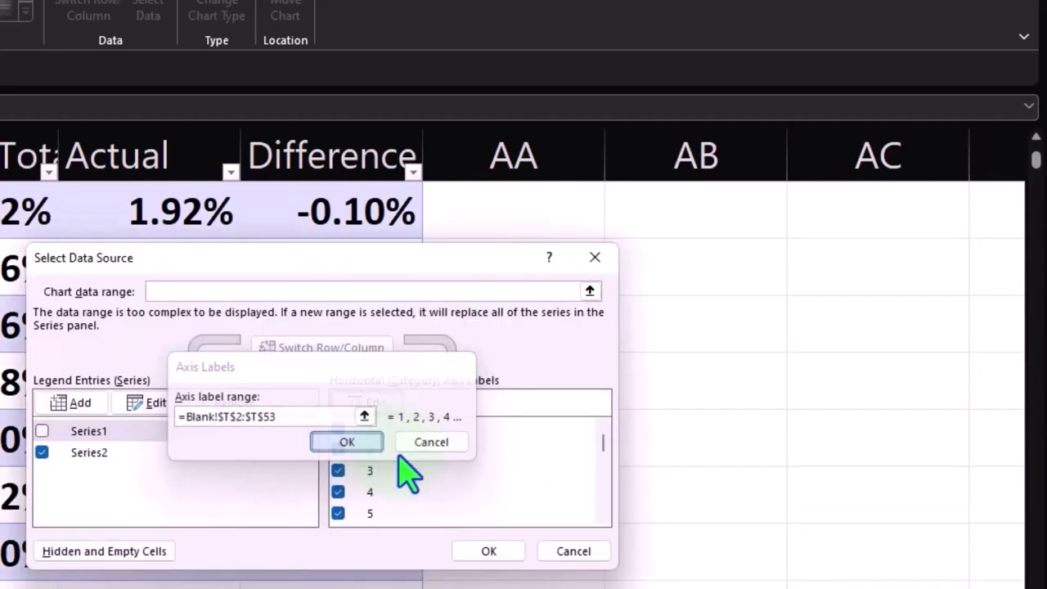
- Apply the card-number labels 1–52 to the column chart and close the dialog
{"action": "scroll", "coordinate": [444, 487], "scroll_direction": "down", "scroll_amount": 1}
{"action": "scroll", "coordinate": [444, 487], "scroll_direction": "down", "scroll_amount": 15}
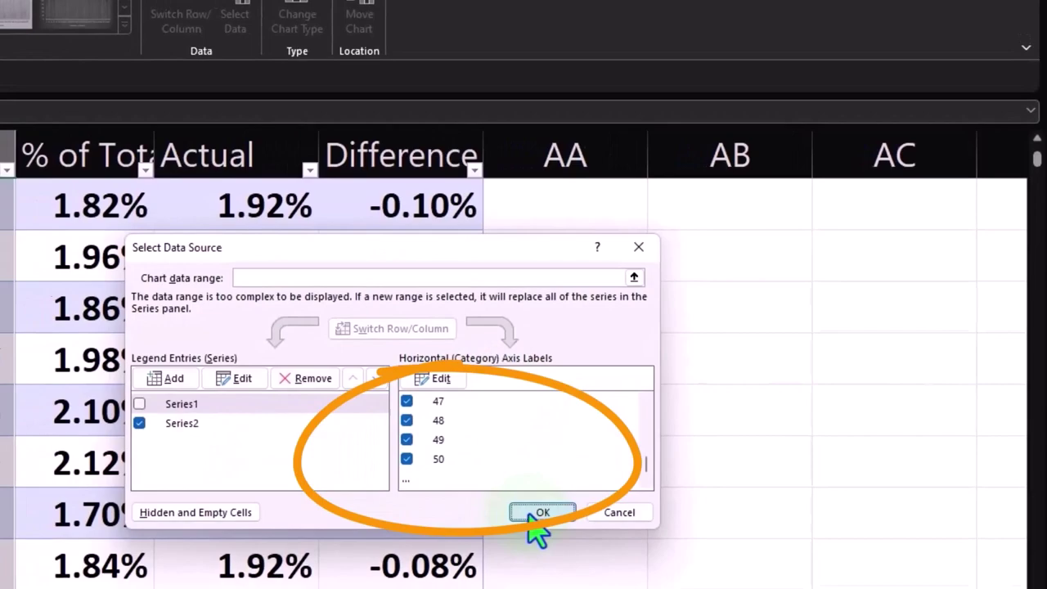
{"action": "left_click", "coordinate": [491, 547]}
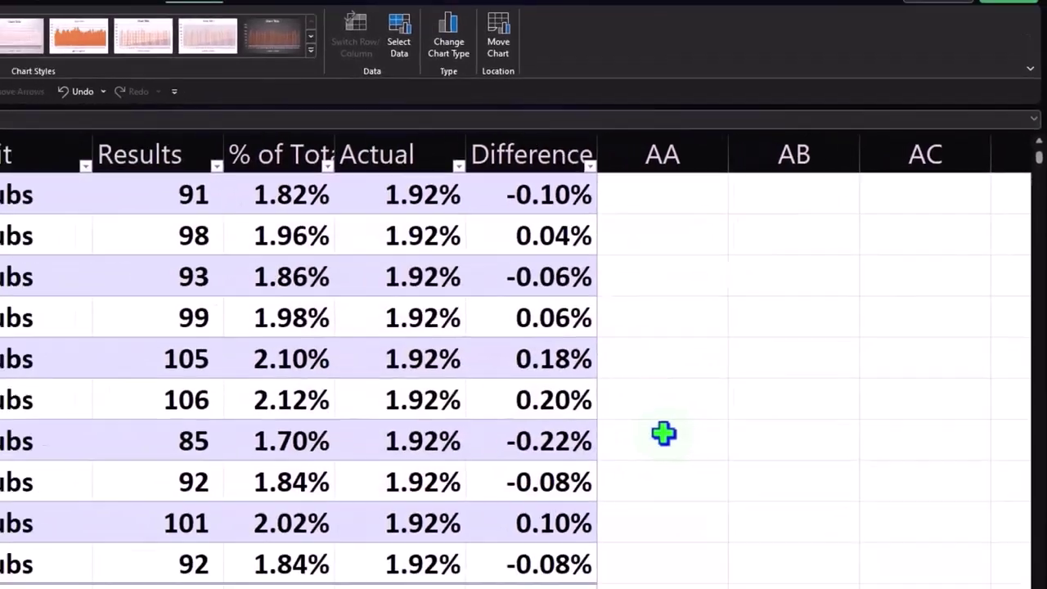
{"action": "scroll", "coordinate": [785, 372], "scroll_direction": "up", "scroll_amount": 7}
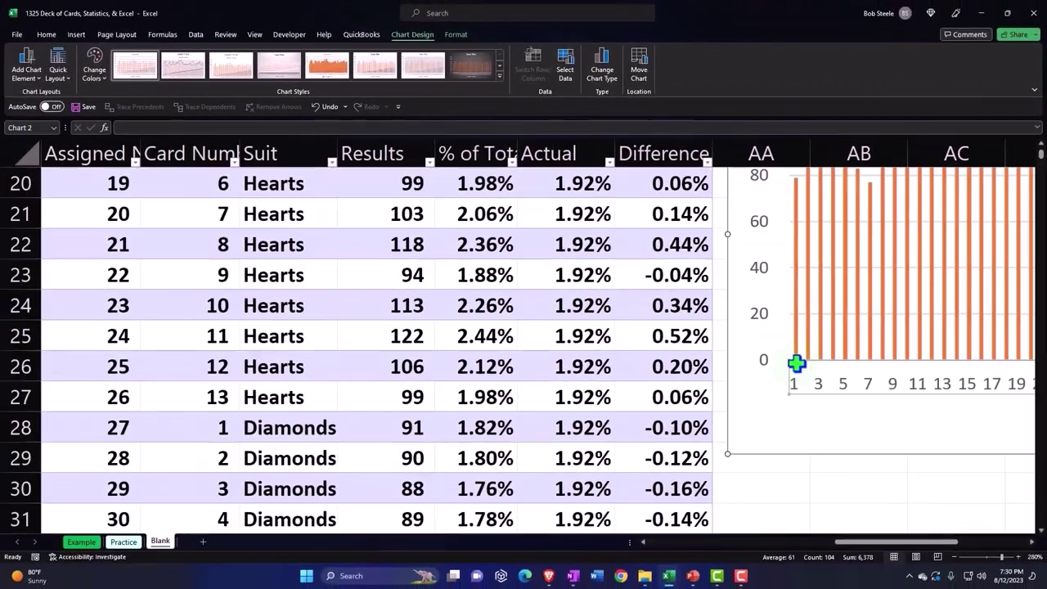
{"action": "left_click_drag", "start_coordinate": [867, 542], "coordinate": [939, 547]}
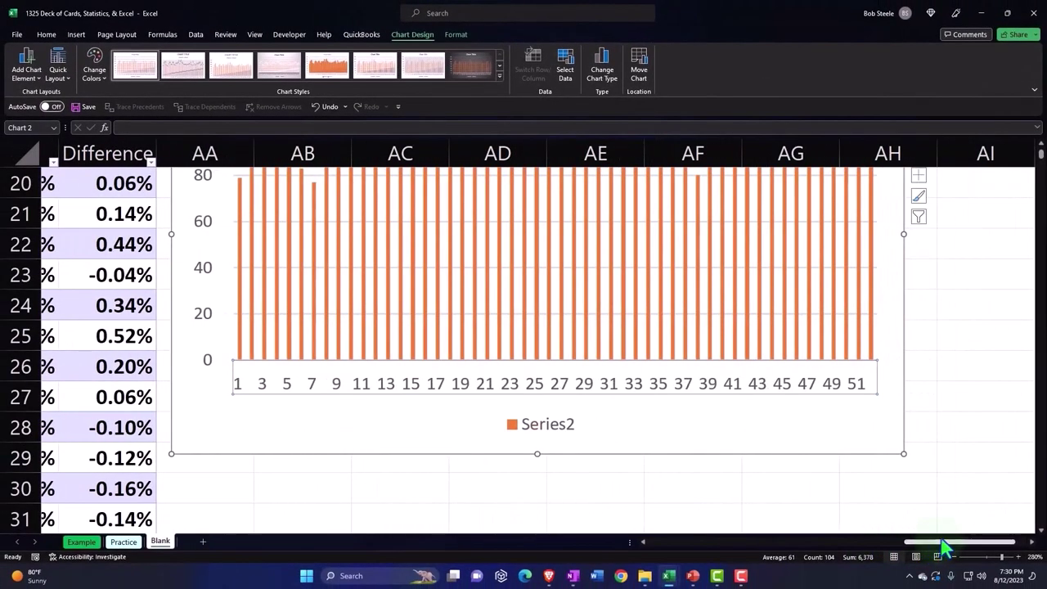
{"action": "scroll", "coordinate": [937, 466], "scroll_direction": "up", "scroll_amount": 2}
{"action": "scroll", "coordinate": [934, 470], "scroll_direction": "down", "scroll_amount": 1}
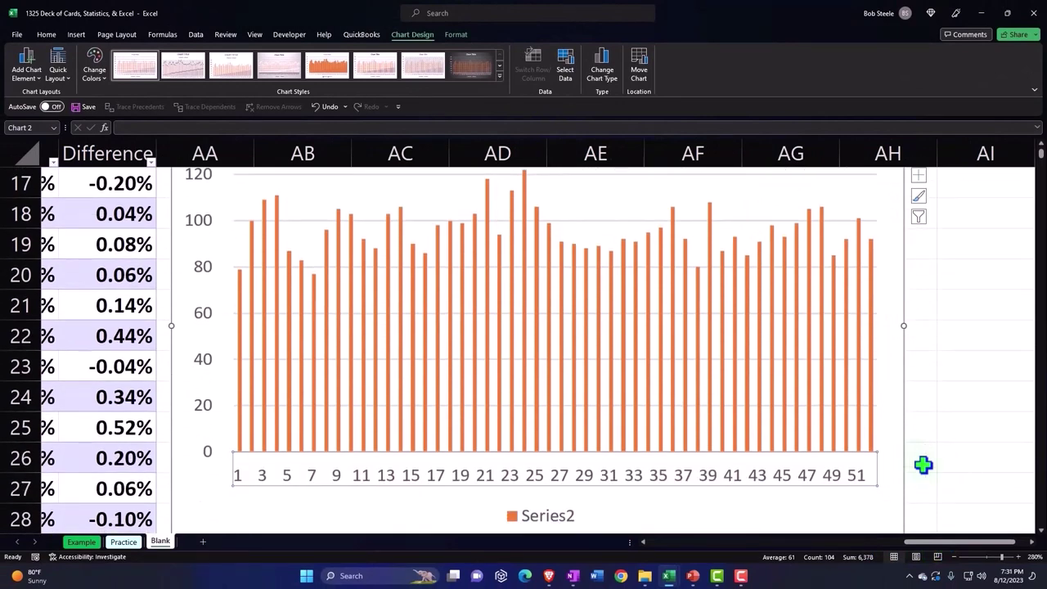
{"action": "scroll", "coordinate": [921, 452], "scroll_direction": "down", "scroll_amount": 1}
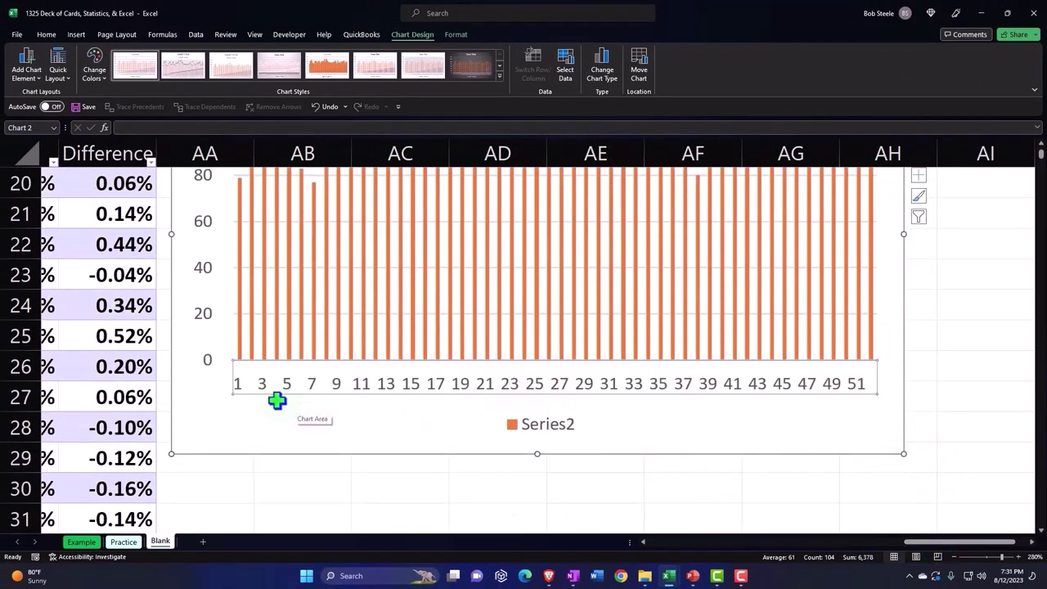
- Set the horizontal axis label interval unit to 1 so every card number 1–52 shows
{"action": "double_click", "coordinate": [482, 391]}
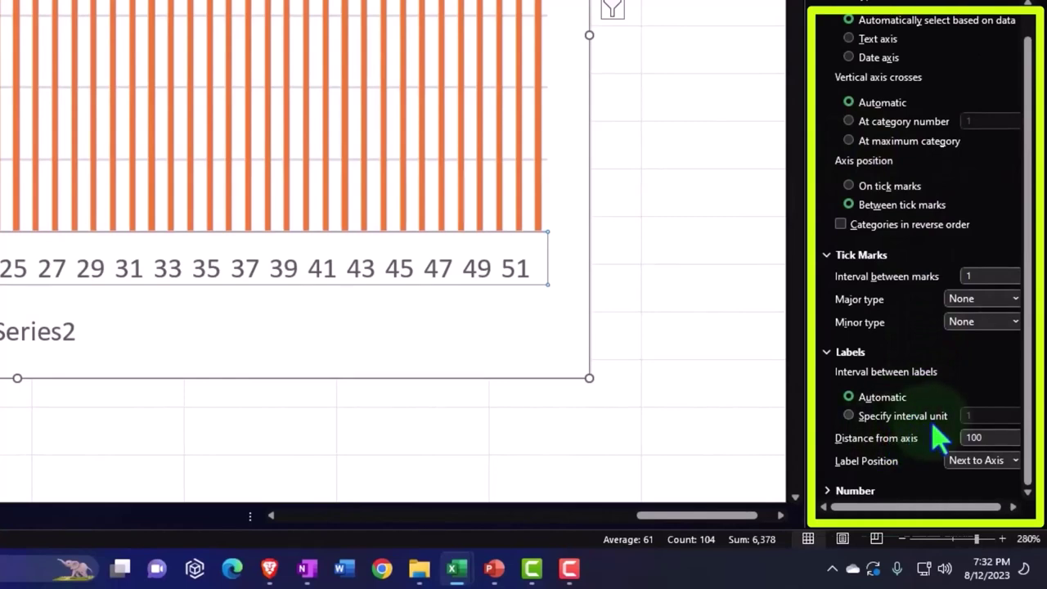
{"action": "left_click", "coordinate": [849, 415]}
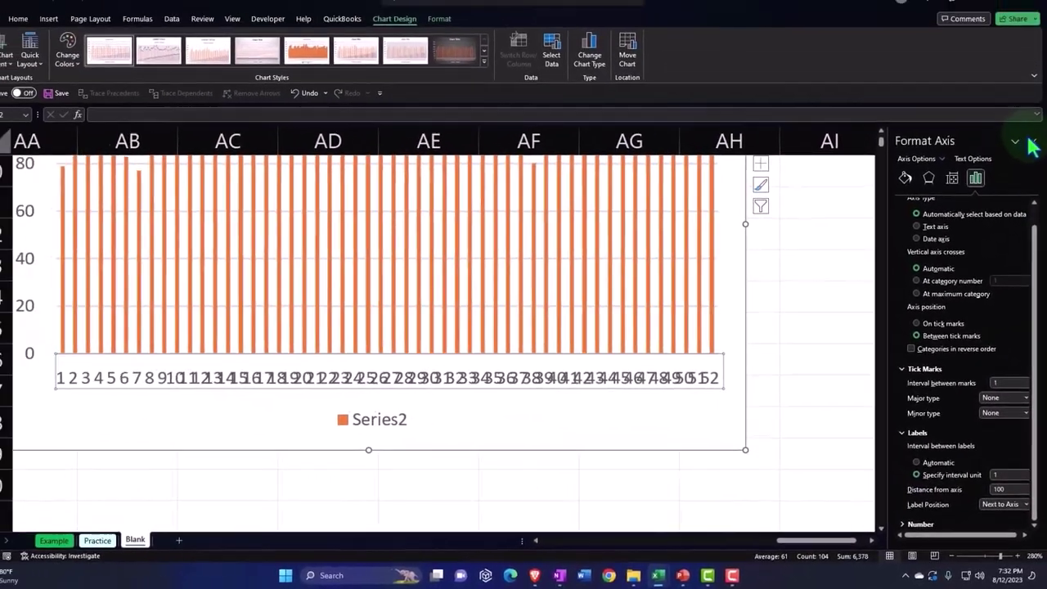
{"action": "left_click", "coordinate": [1028, 77]}
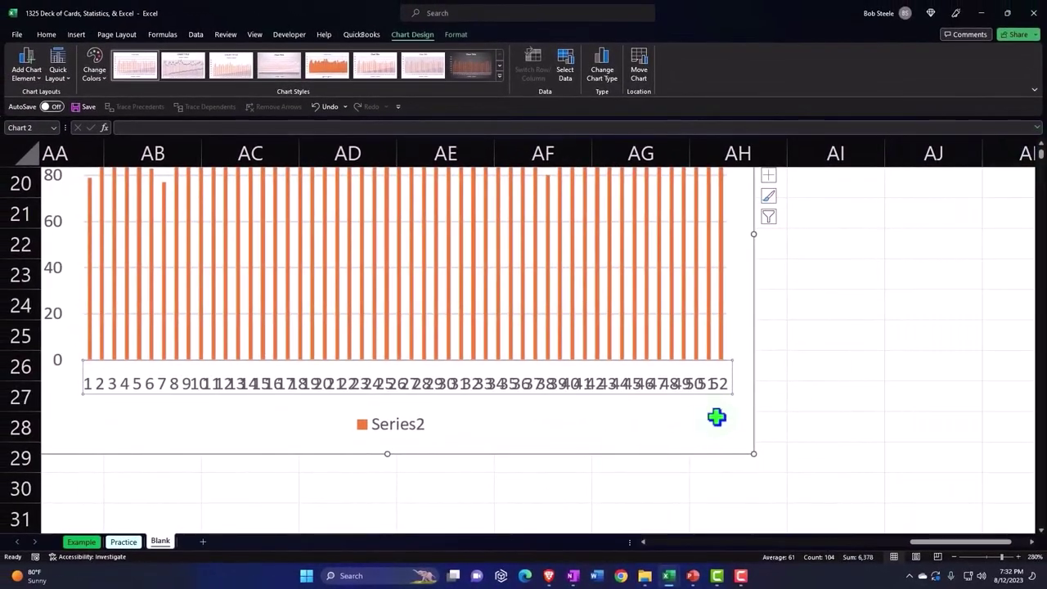
- Stretch the column chart to the right, to about column AL, so all 52 labels fit
{"action": "left_click", "coordinate": [797, 305]}
{"action": "left_click", "coordinate": [752, 229]}
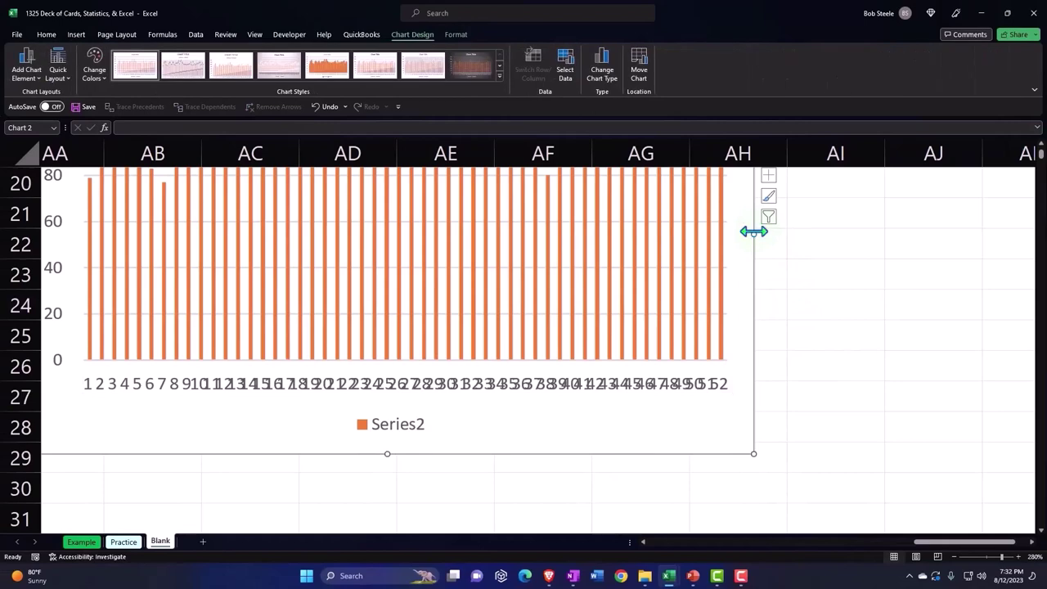
{"action": "left_click_drag", "start_coordinate": [753, 231], "coordinate": [1009, 237]}
{"action": "left_click_drag", "start_coordinate": [958, 542], "coordinate": [987, 553]}
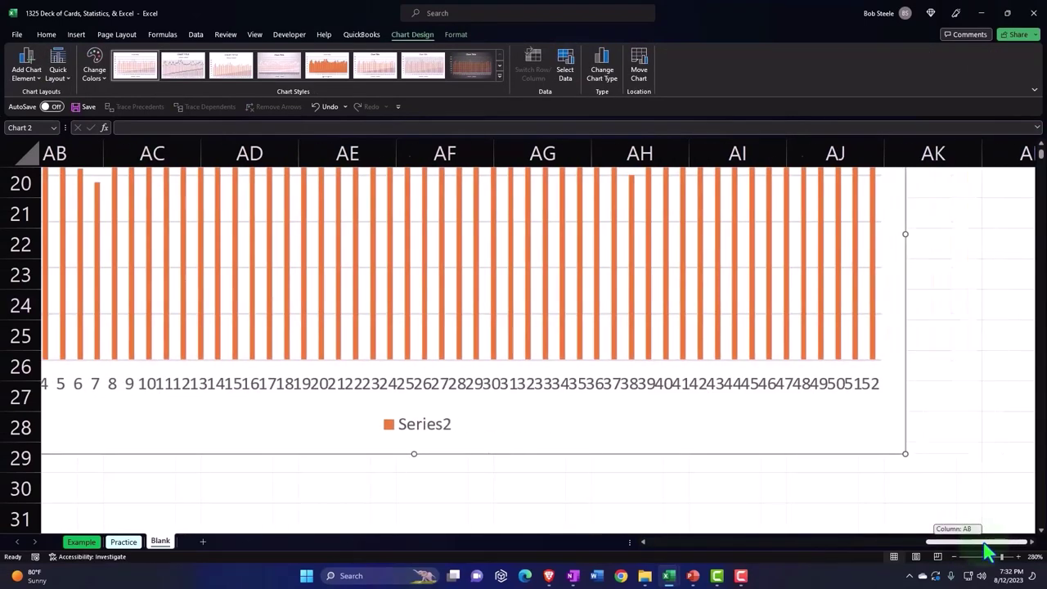
{"action": "left_click_drag", "start_coordinate": [908, 234], "coordinate": [1032, 237]}
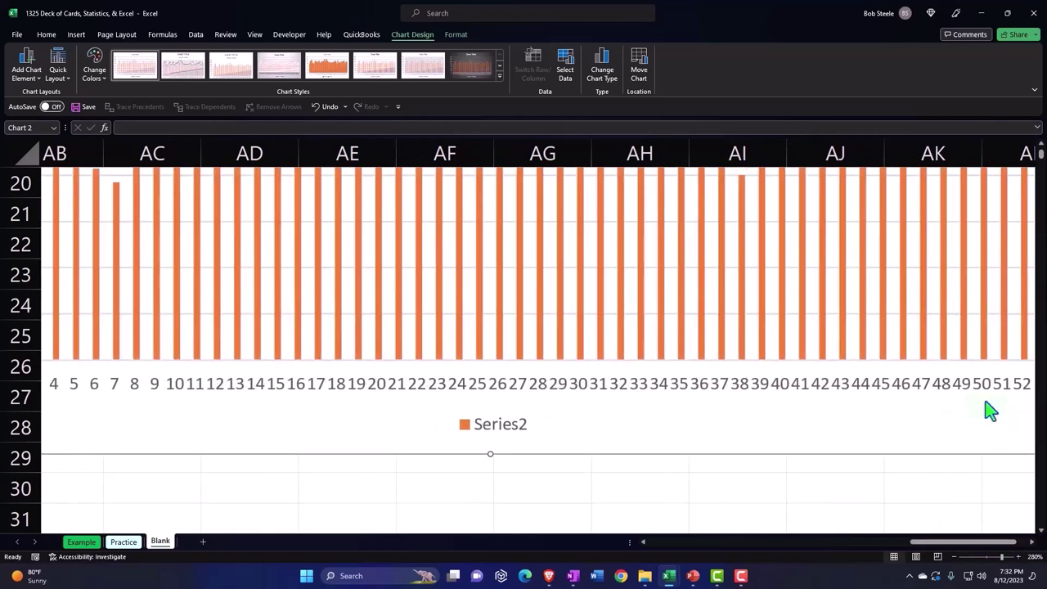
{"action": "left_click_drag", "start_coordinate": [955, 547], "coordinate": [958, 545]}
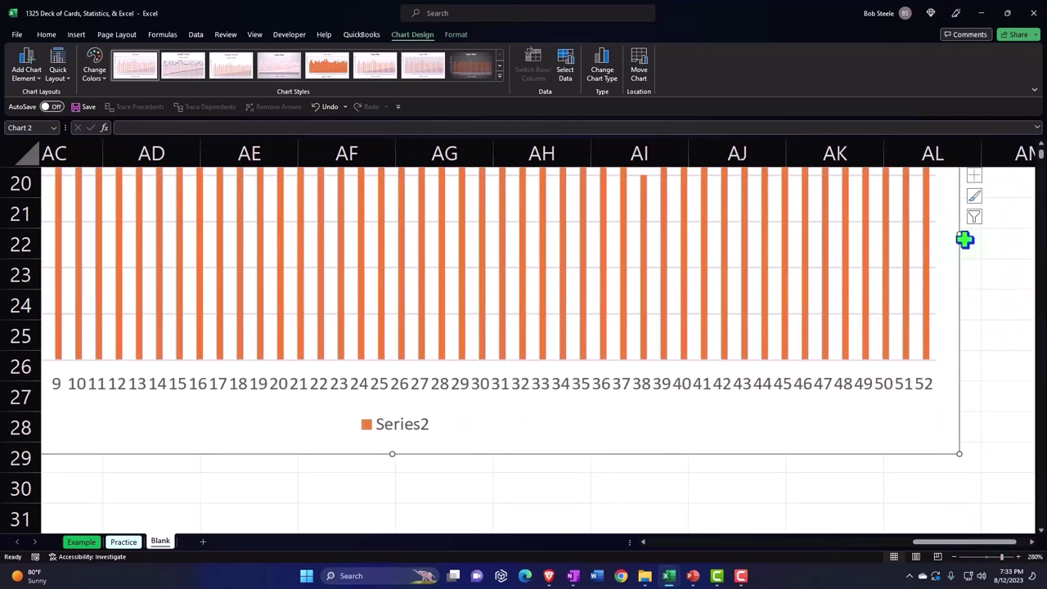
{"action": "left_click_drag", "start_coordinate": [959, 236], "coordinate": [1002, 237]}
- Select the whole widened draw-count chart area and show its Chart Design options
{"action": "left_click", "coordinate": [559, 488]}
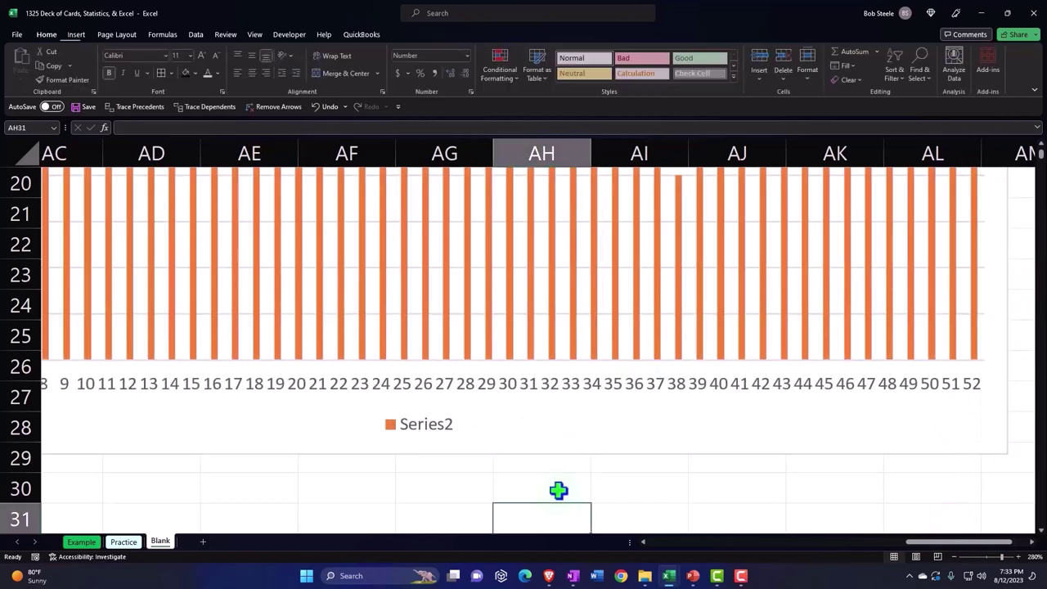
{"action": "scroll", "coordinate": [558, 490], "scroll_direction": "down", "scroll_amount": 1}
{"action": "scroll", "coordinate": [559, 489], "scroll_direction": "down", "scroll_amount": 2}
{"action": "left_click_drag", "start_coordinate": [911, 541], "coordinate": [940, 541]}
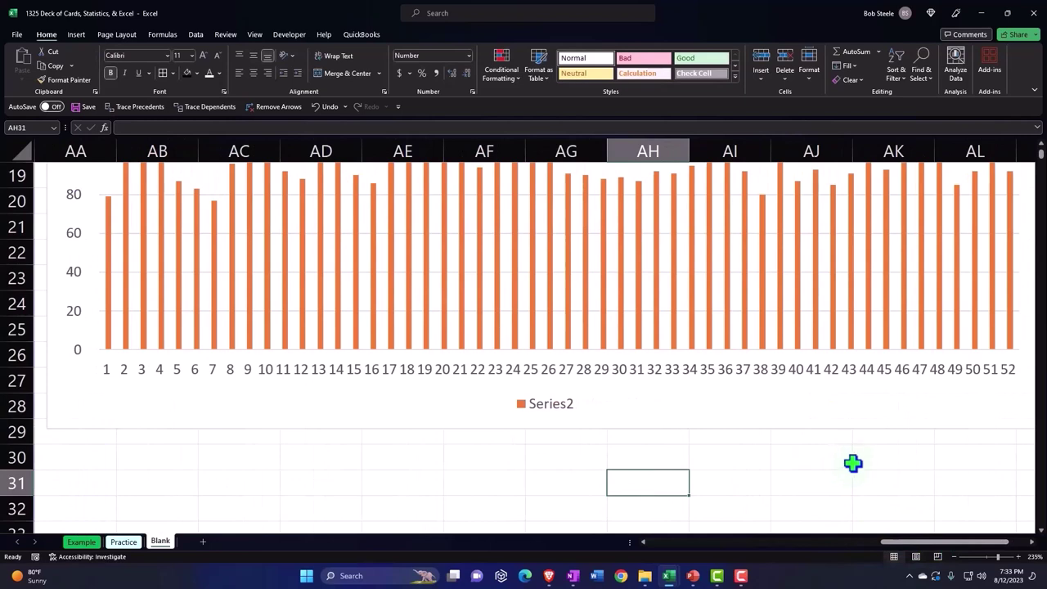
{"action": "scroll", "coordinate": [582, 375], "scroll_direction": "up", "scroll_amount": 1}
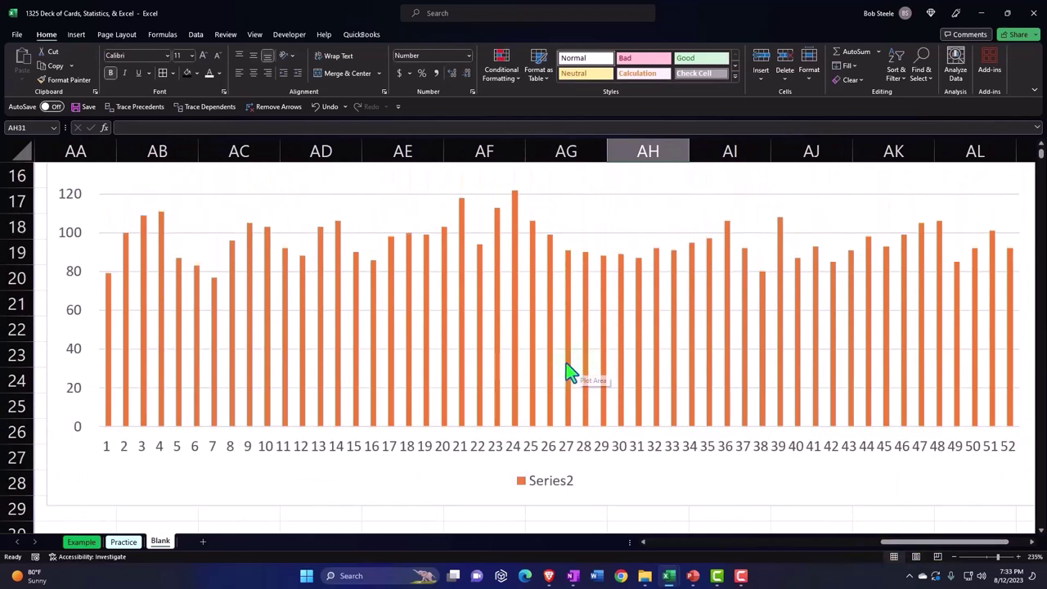
{"action": "left_click", "coordinate": [515, 296]}
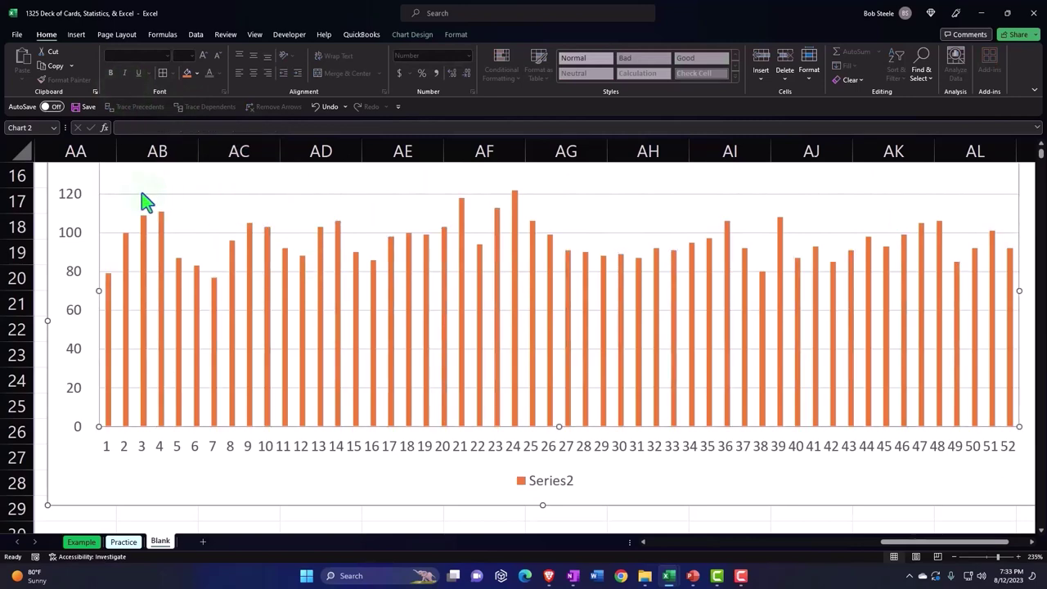
{"action": "left_click", "coordinate": [84, 178]}
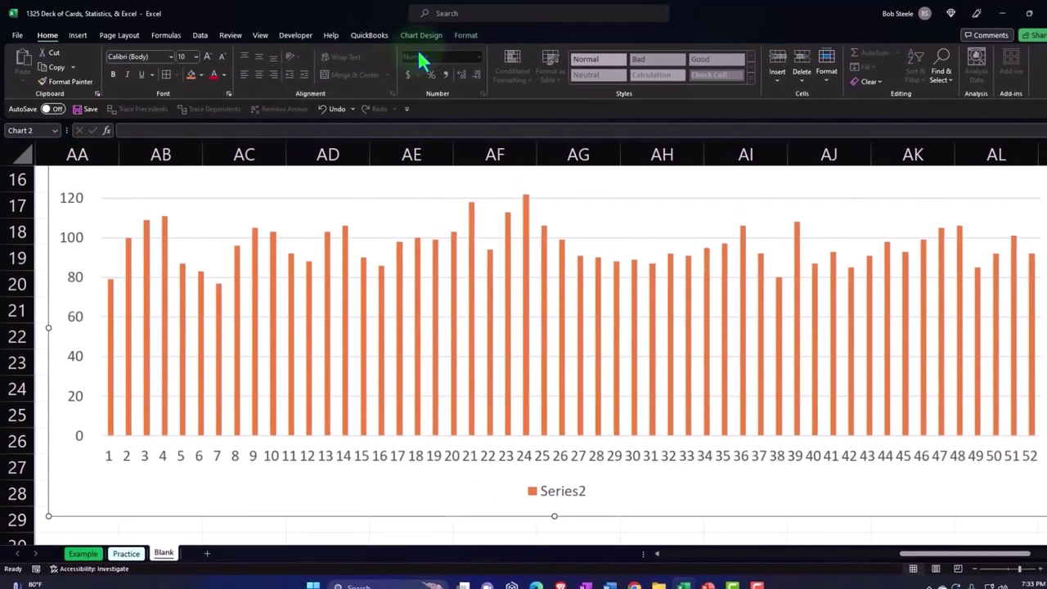
{"action": "left_click", "coordinate": [422, 36]}
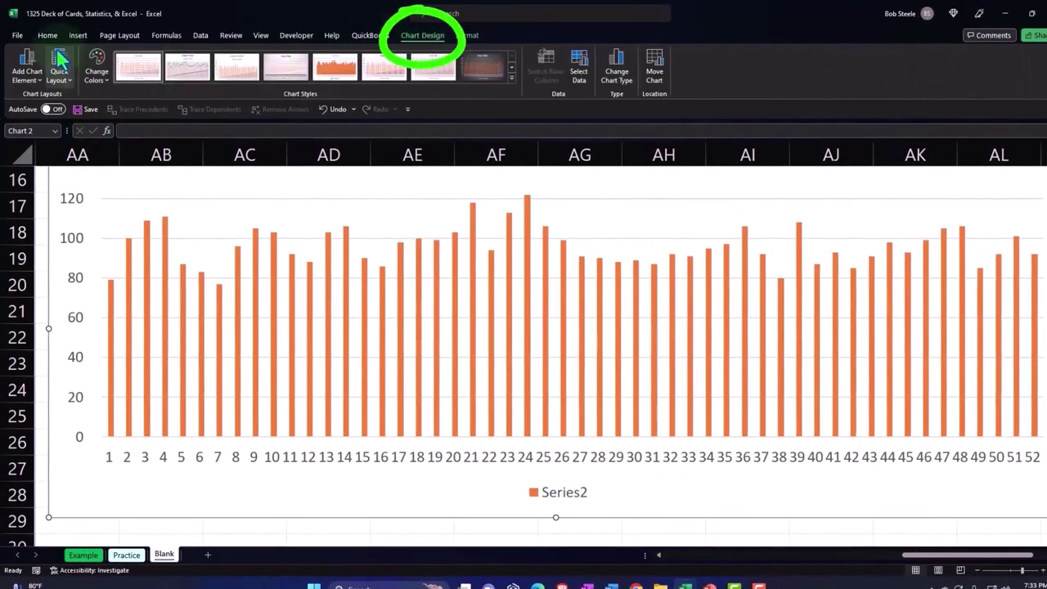
- Add Inside End data labels showing each bar's count on the column chart
{"action": "left_click", "coordinate": [32, 72]}
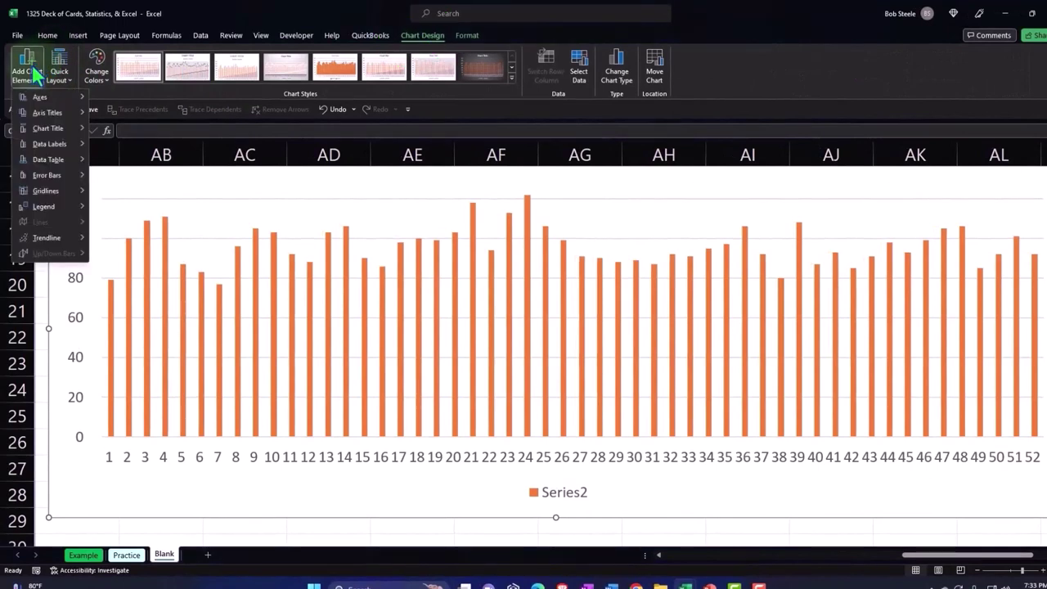
{"action": "mouse_move", "coordinate": [57, 146]}
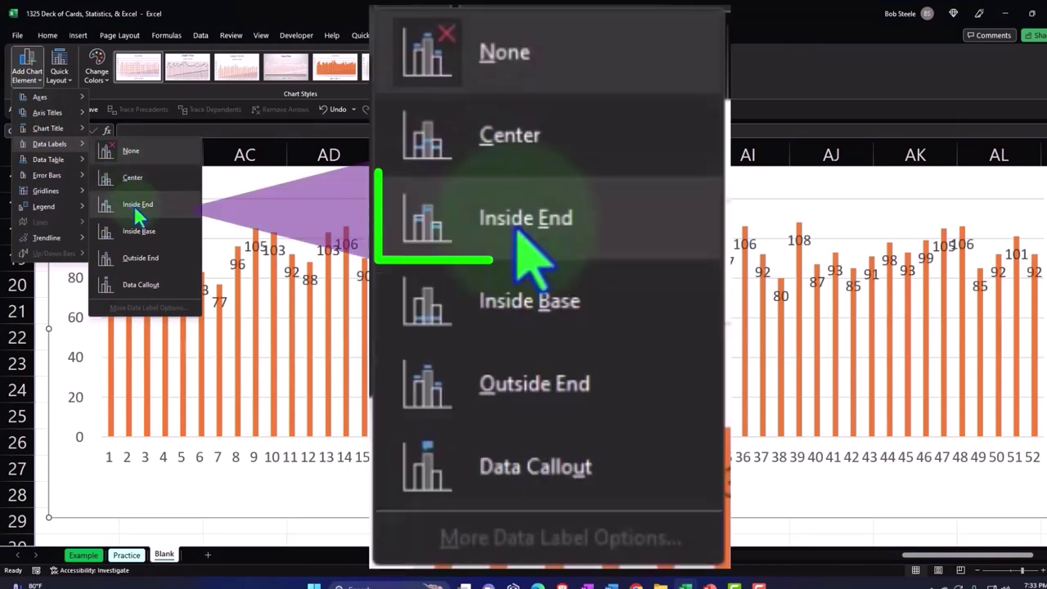
{"action": "left_click", "coordinate": [134, 206]}
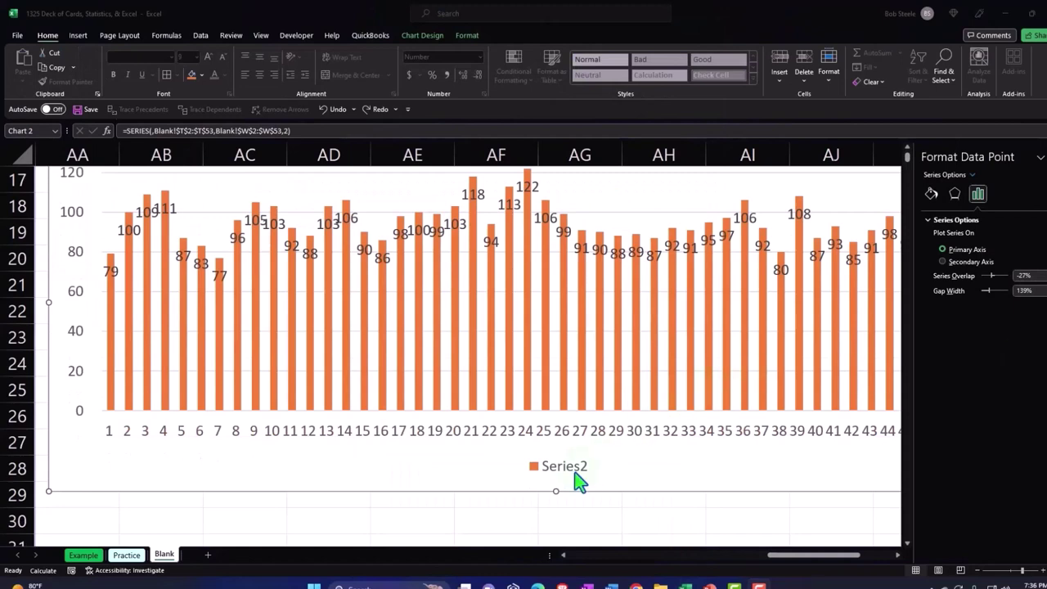
- Delete the Series2 legend from the column chart
{"action": "left_click", "coordinate": [561, 472]}
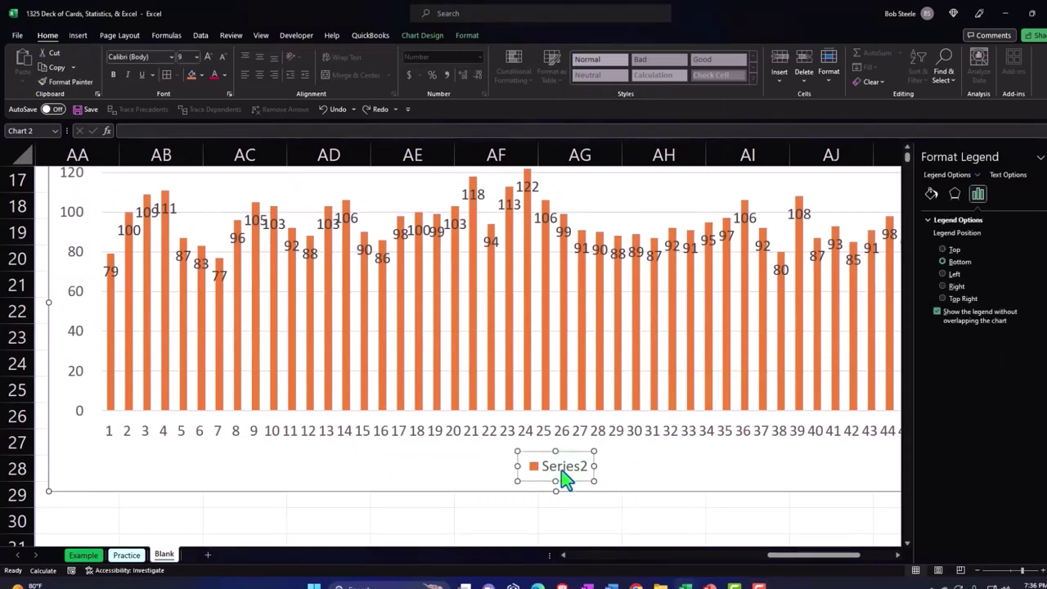
{"action": "key", "text": "Delete"}
{"action": "scroll", "coordinate": [336, 429], "scroll_direction": "up", "scroll_amount": 5}
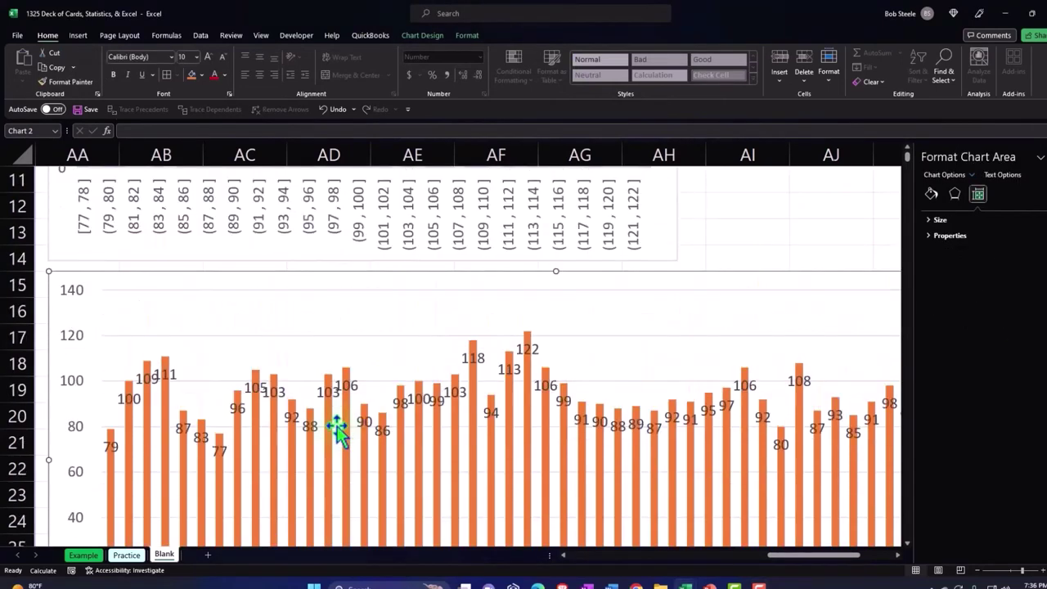
- Widen the blue Results histogram to the right so its bins spread out, then deselect it
{"action": "left_click", "coordinate": [622, 320]}
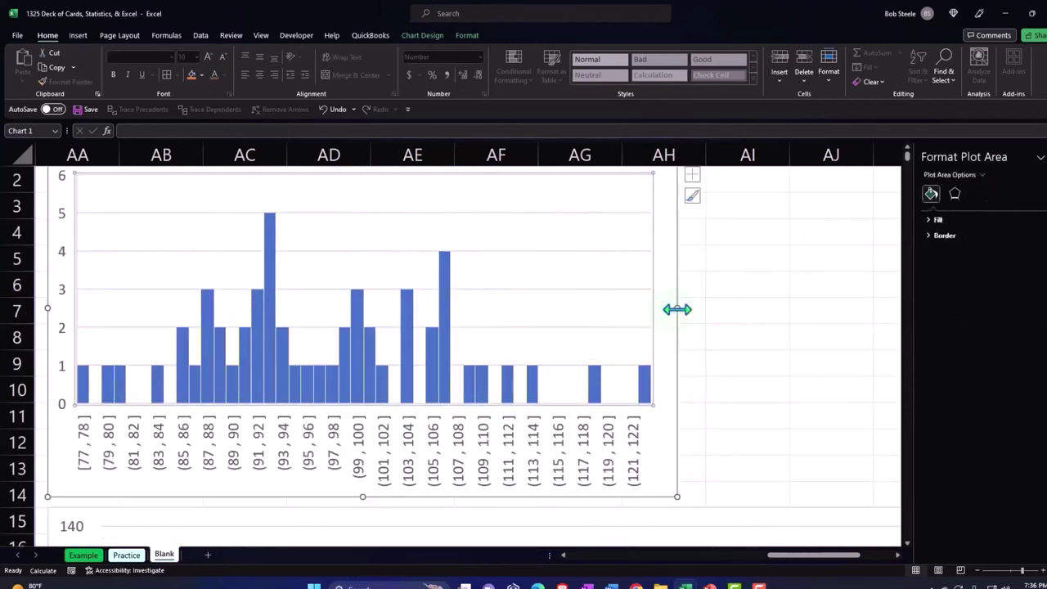
{"action": "left_click_drag", "start_coordinate": [676, 309], "coordinate": [865, 307]}
{"action": "left_click_drag", "start_coordinate": [832, 561], "coordinate": [876, 561]}
{"action": "left_click_drag", "start_coordinate": [556, 308], "coordinate": [739, 316]}
{"action": "left_click_drag", "start_coordinate": [825, 561], "coordinate": [773, 564]}
{"action": "scroll", "coordinate": [456, 482], "scroll_direction": "down", "scroll_amount": 1}
{"action": "scroll", "coordinate": [456, 483], "scroll_direction": "down", "scroll_amount": 2}
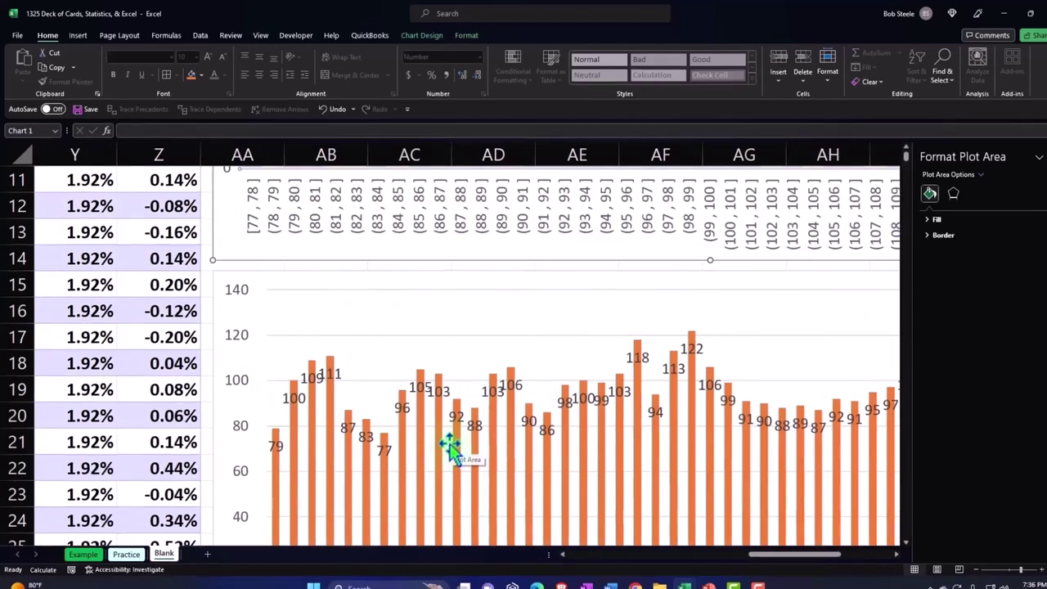
{"action": "left_click", "coordinate": [111, 345]}
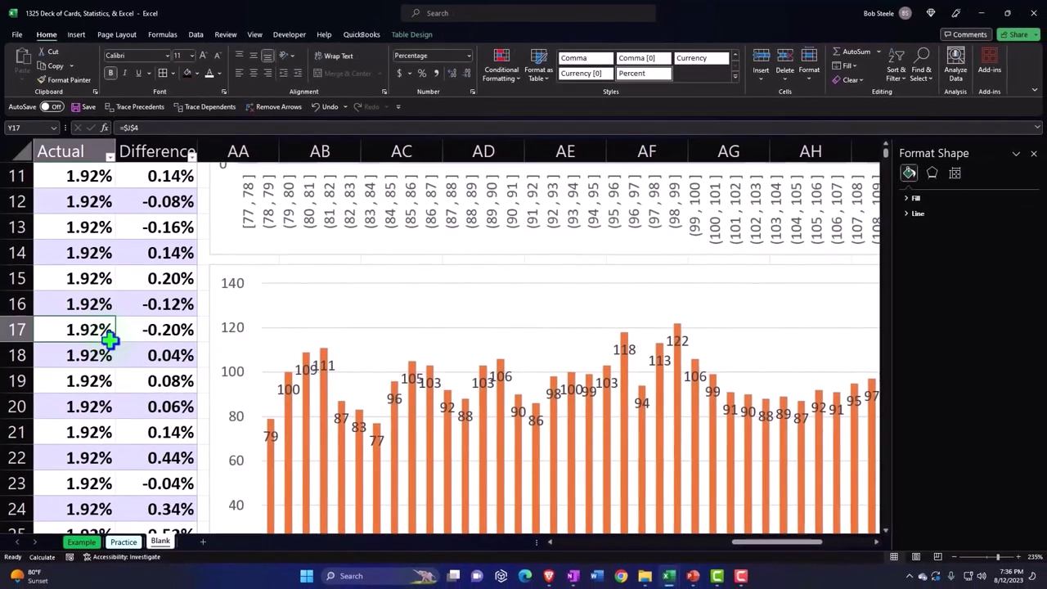
{"action": "scroll", "coordinate": [110, 342], "scroll_direction": "up", "scroll_amount": 4}
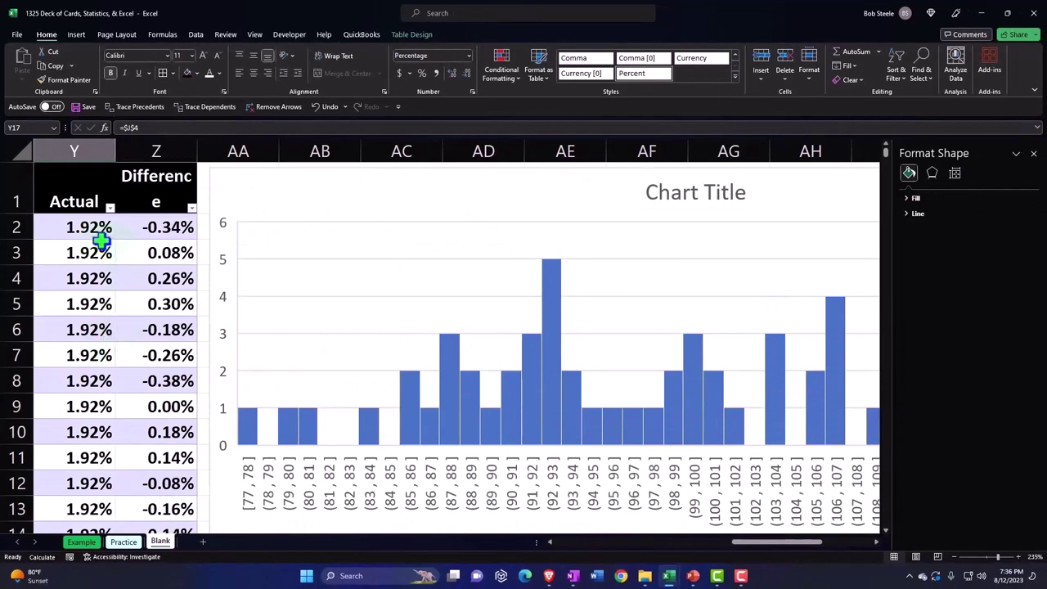
{"action": "scroll", "coordinate": [100, 239], "scroll_direction": "down", "scroll_amount": 9}
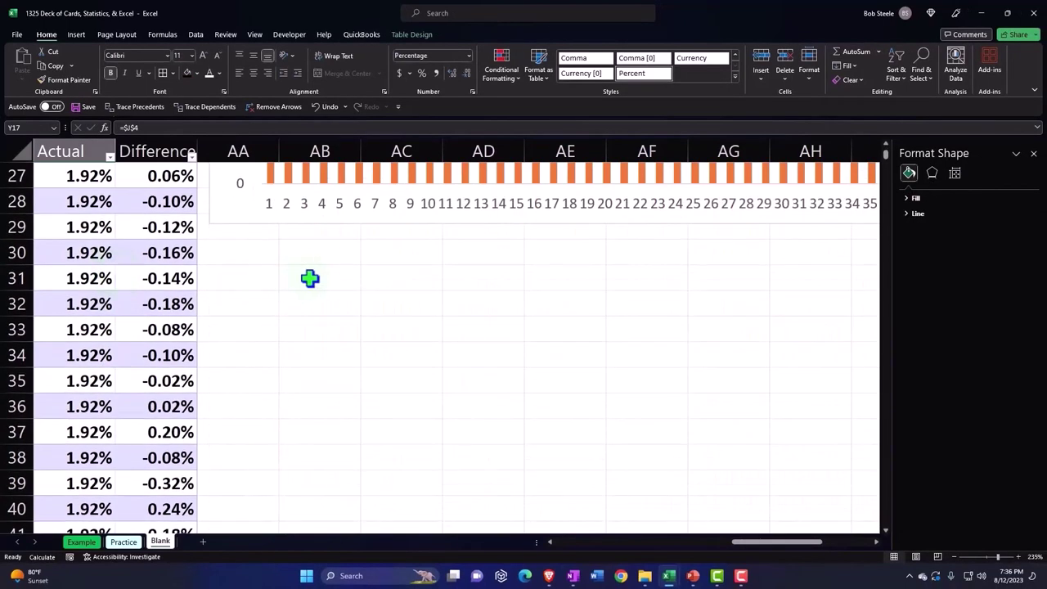
- Enter =5000 times the Actual value in AB32, giving 96
{"action": "left_click", "coordinate": [298, 311]}
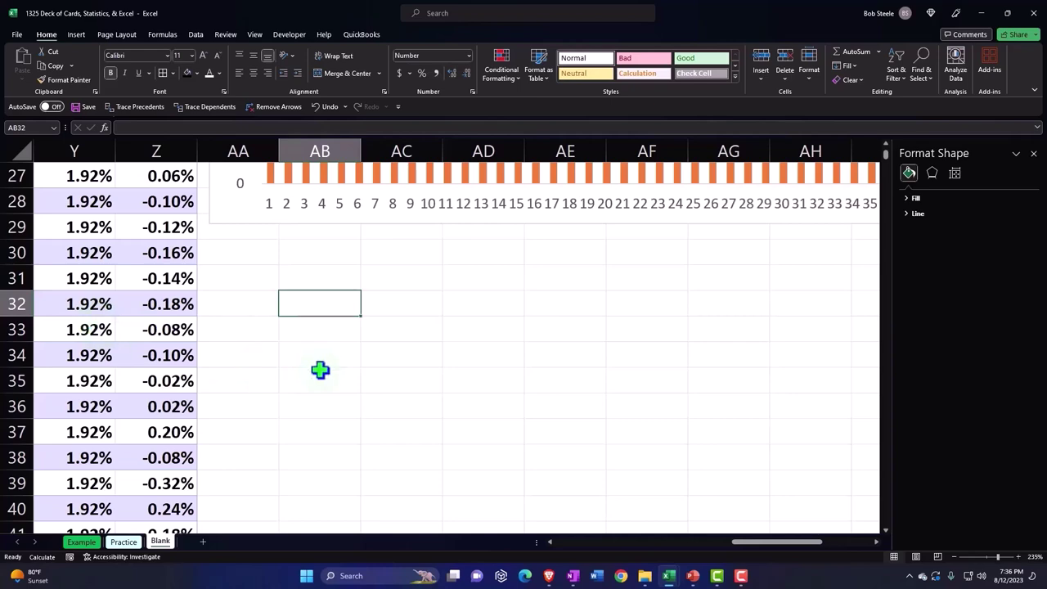
{"action": "type", "text": "=5000"}
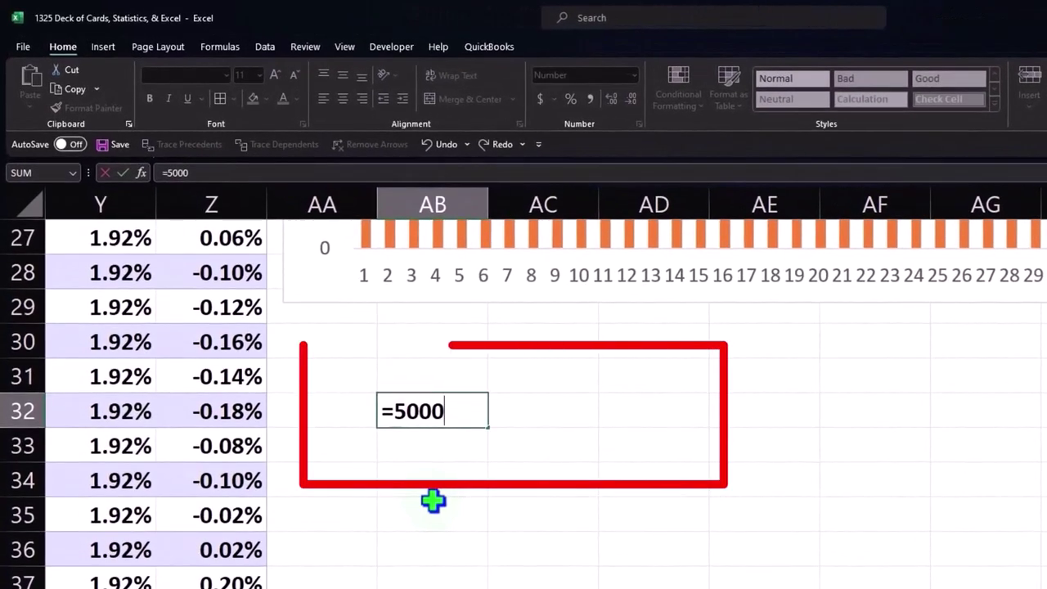
{"action": "type", "text": "*"}
{"action": "key", "text": "Down"}
{"action": "key", "text": "Down"}
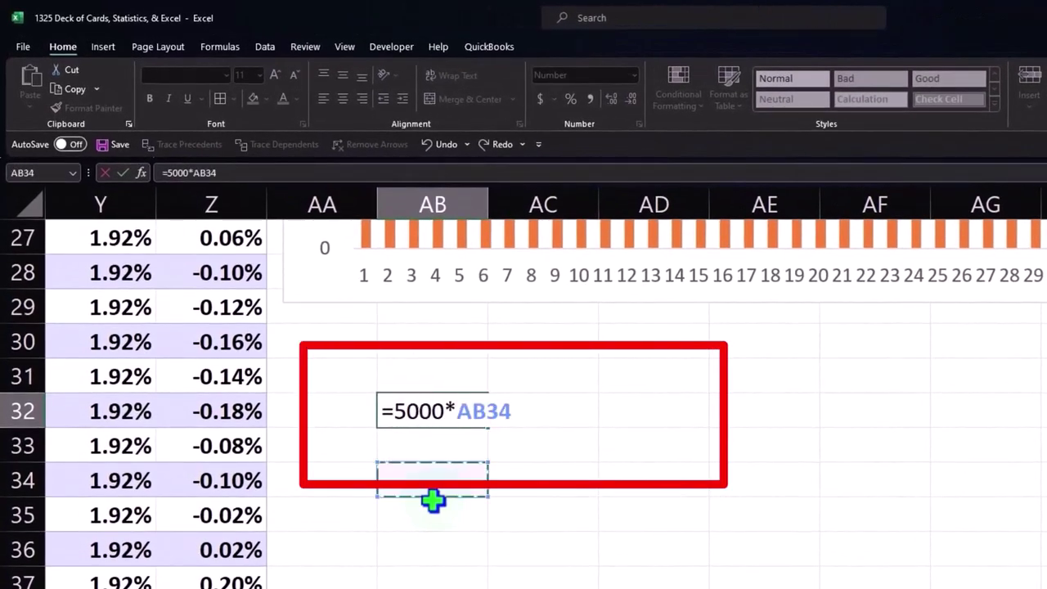
{"action": "key", "text": "Left"}
{"action": "key", "text": "Left"}
{"action": "key", "text": "Left"}
{"action": "key", "text": "Up"}
{"action": "key", "text": "Up"}
{"action": "key", "text": "Return"}
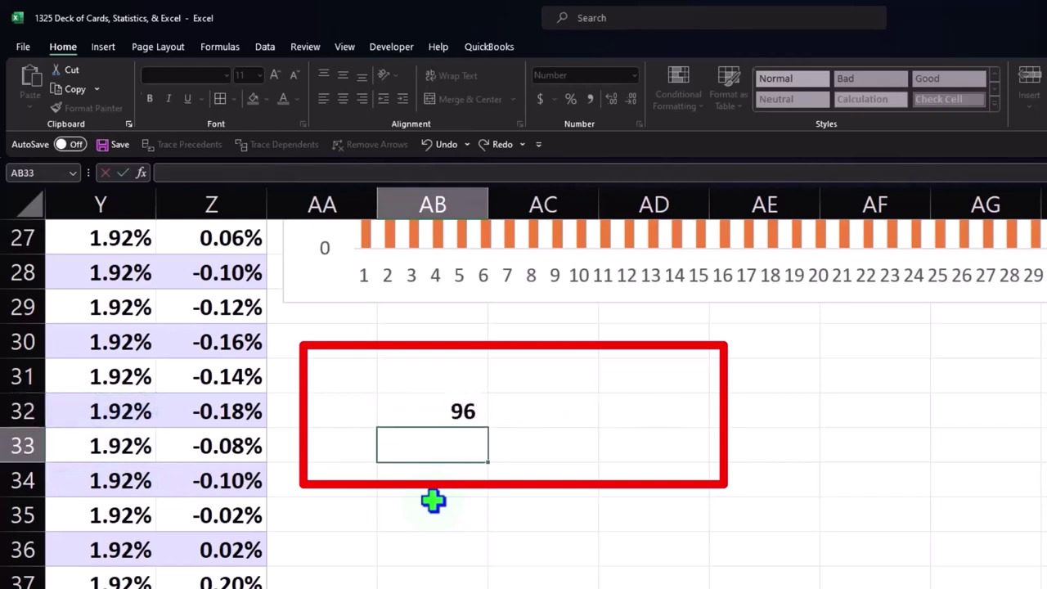
{"action": "key", "text": "Up"}
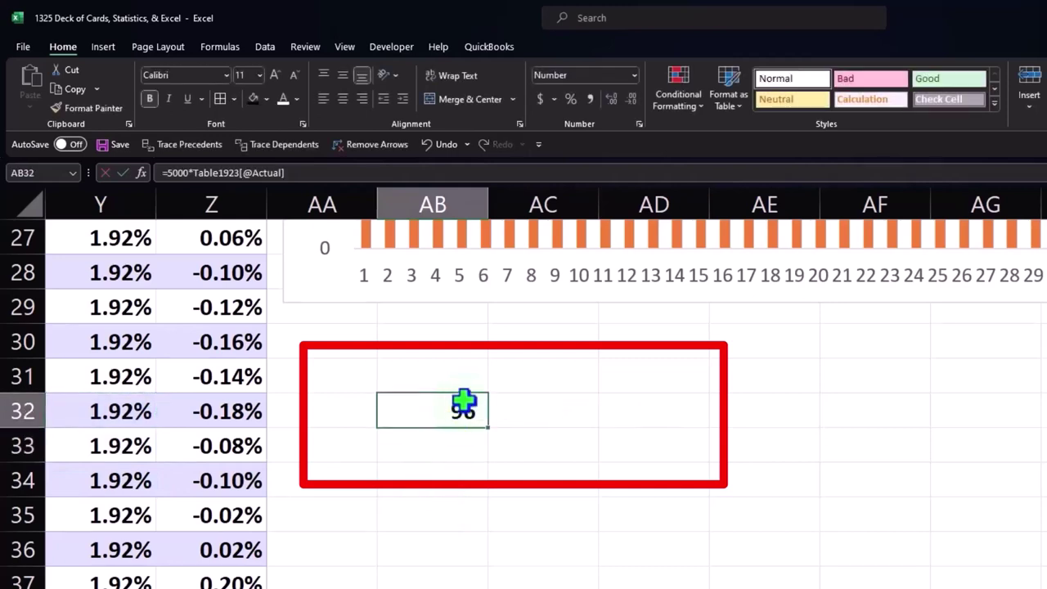
- Move the 96 result to AC32 and label AB32 'Expected'
{"action": "left_click_drag", "start_coordinate": [483, 401], "coordinate": [527, 419]}
{"action": "left_click", "coordinate": [444, 416]}
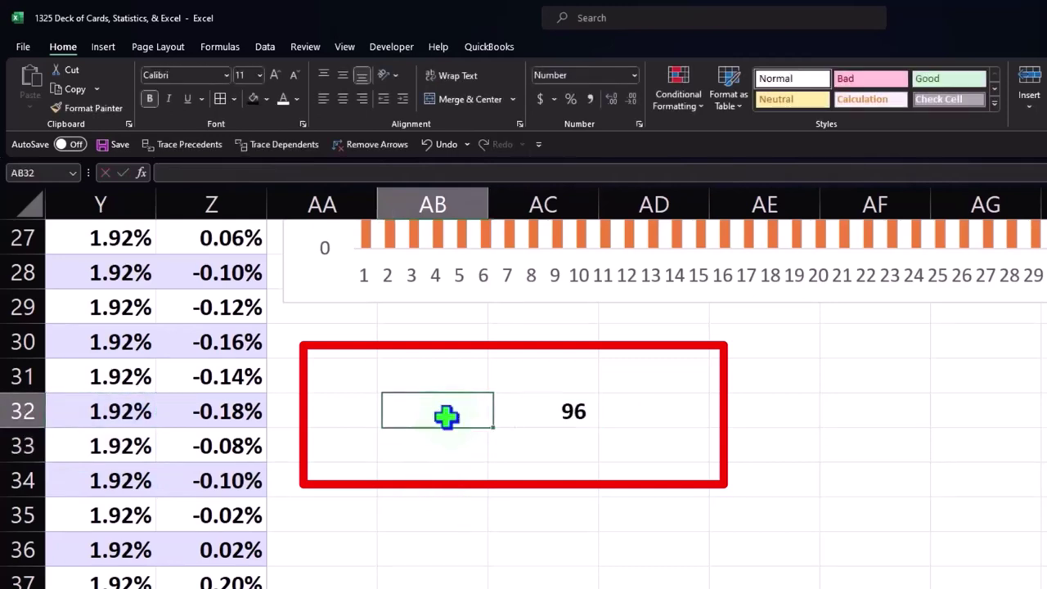
{"action": "type", "text": "Expecr"}
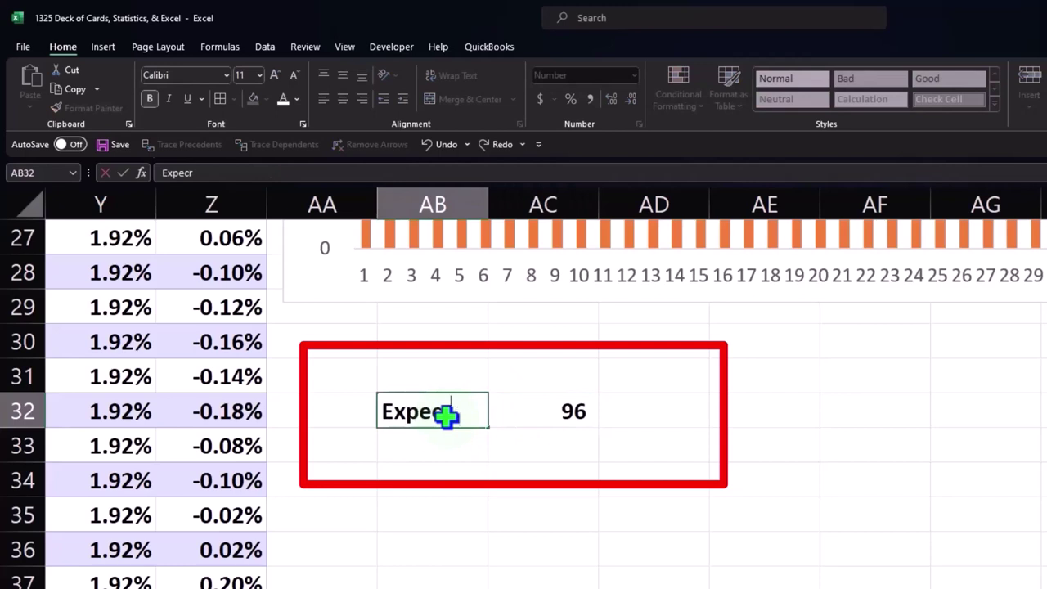
{"action": "key", "text": "BackSpace"}
{"action": "type", "text": "ted"}
{"action": "key", "text": "Return"}
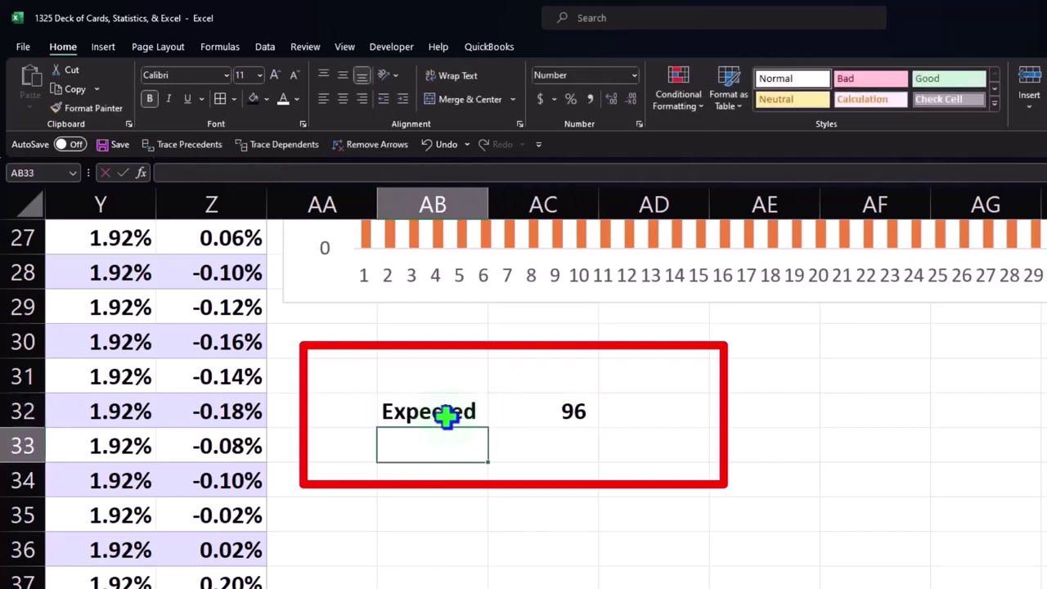
- Shade the Expected label and its 96 value with the recent fill colour
{"action": "left_click_drag", "start_coordinate": [446, 416], "coordinate": [511, 412]}
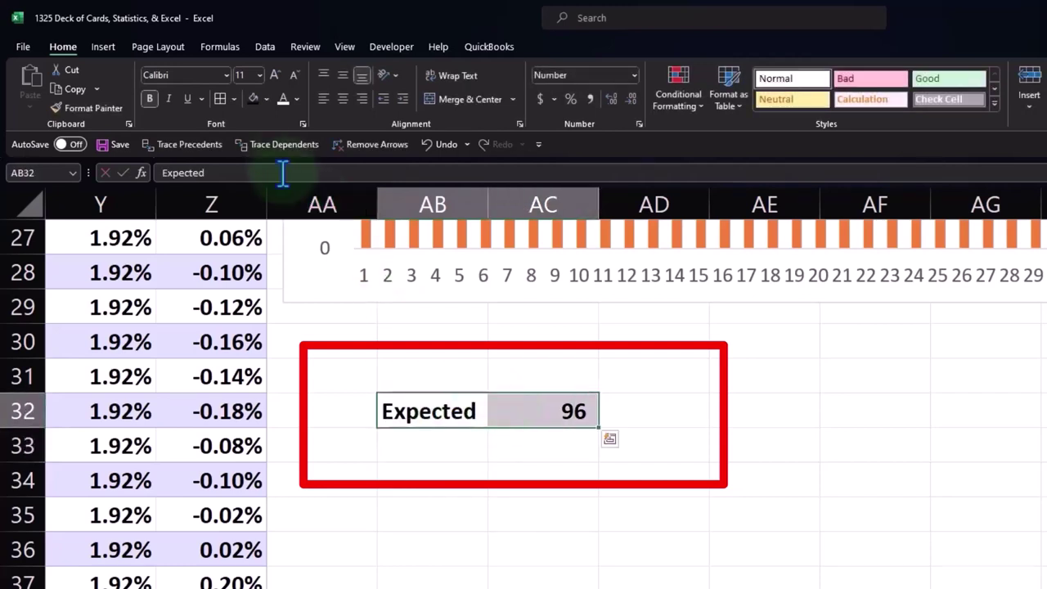
{"action": "left_click", "coordinate": [266, 99]}
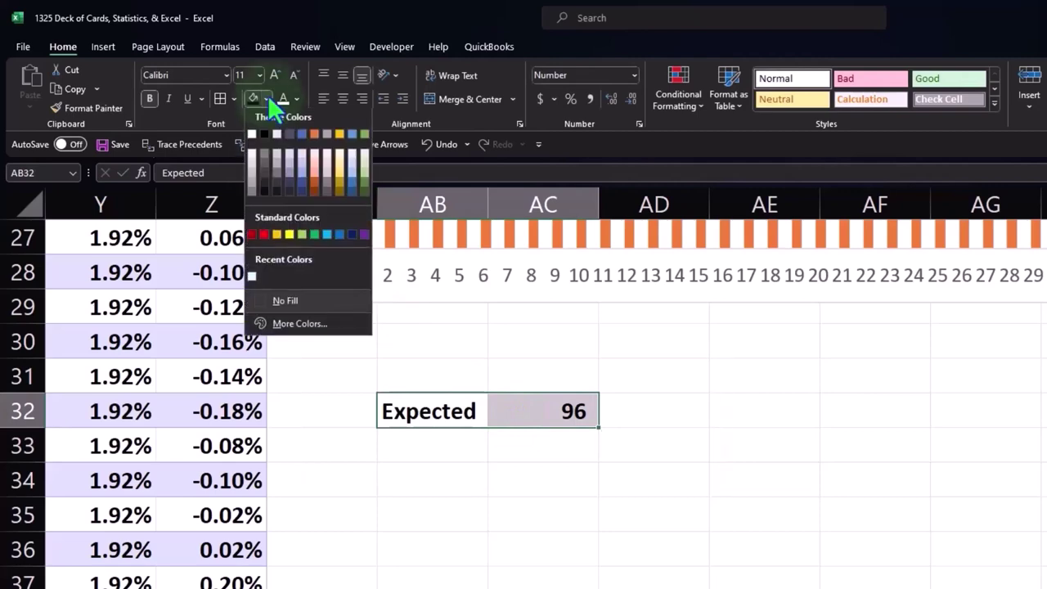
{"action": "left_click", "coordinate": [251, 280]}
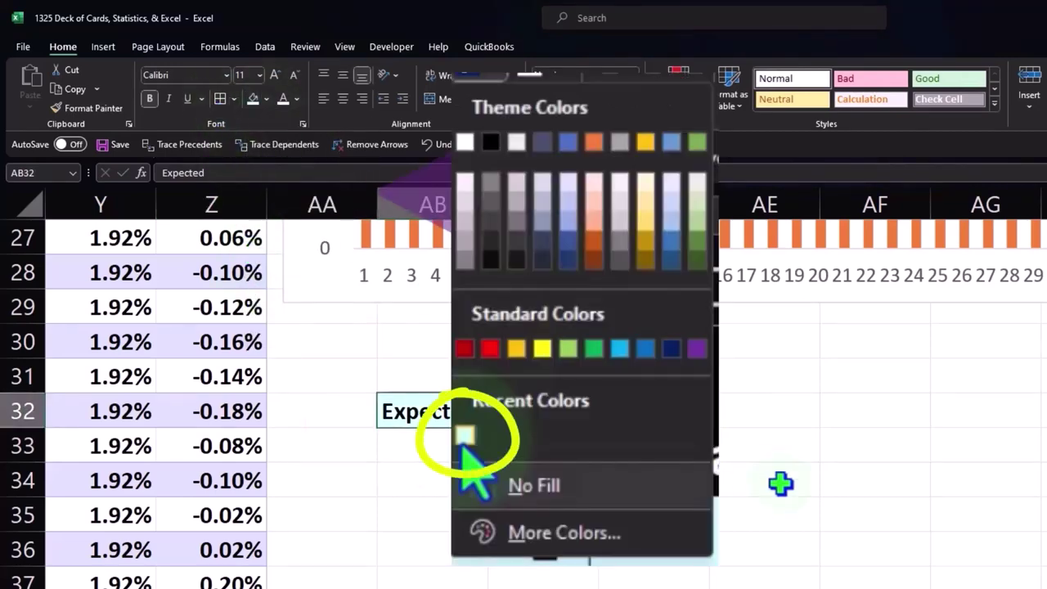
{"action": "left_click", "coordinate": [806, 505]}
{"action": "scroll", "coordinate": [807, 508], "scroll_direction": "up", "scroll_amount": 3}
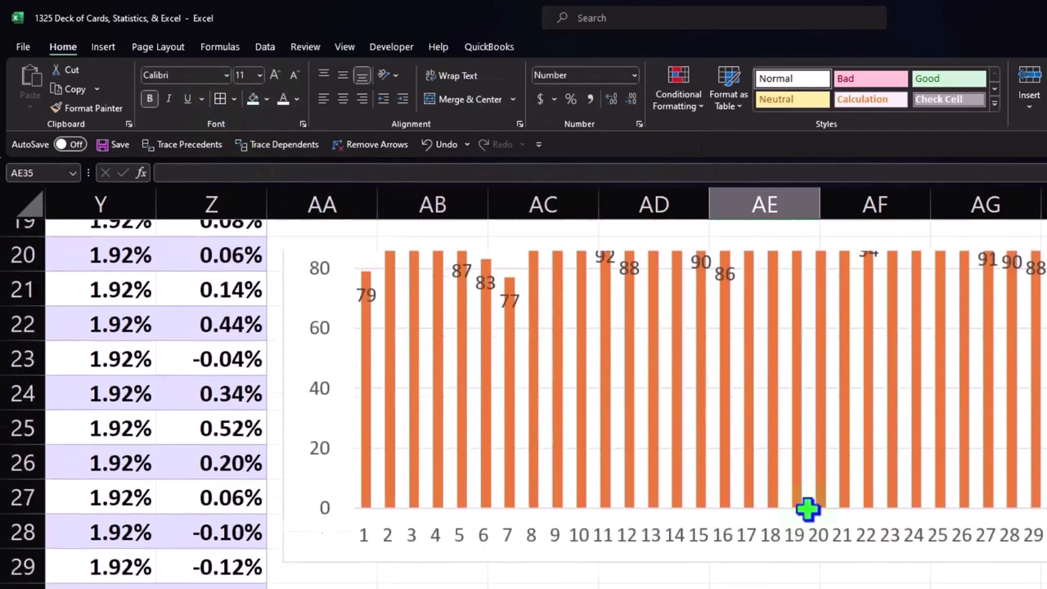
{"action": "scroll", "coordinate": [807, 509], "scroll_direction": "up", "scroll_amount": 2}
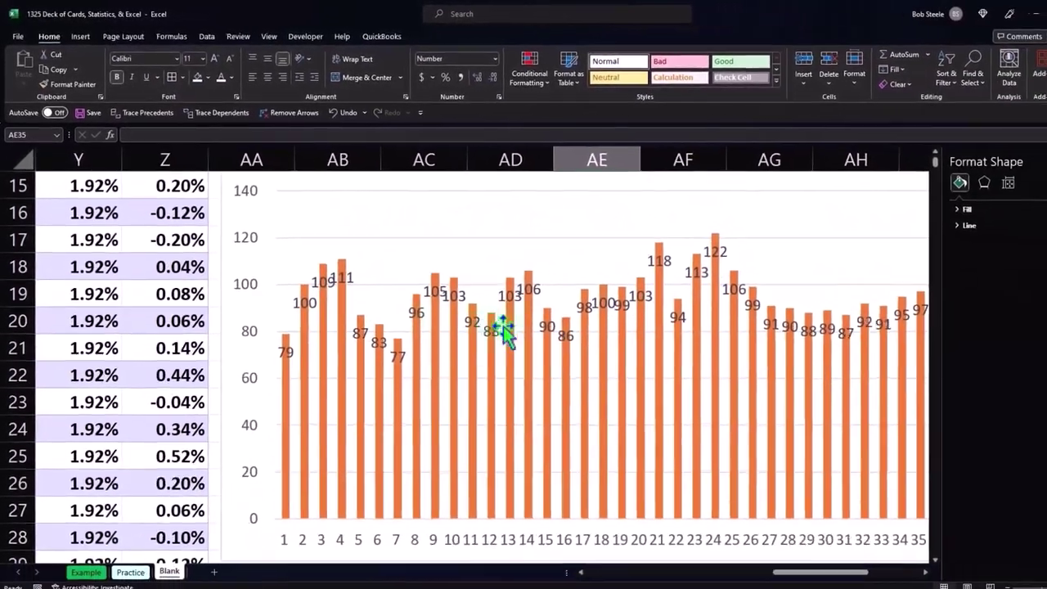
{"action": "left_click_drag", "start_coordinate": [802, 572], "coordinate": [821, 576]}
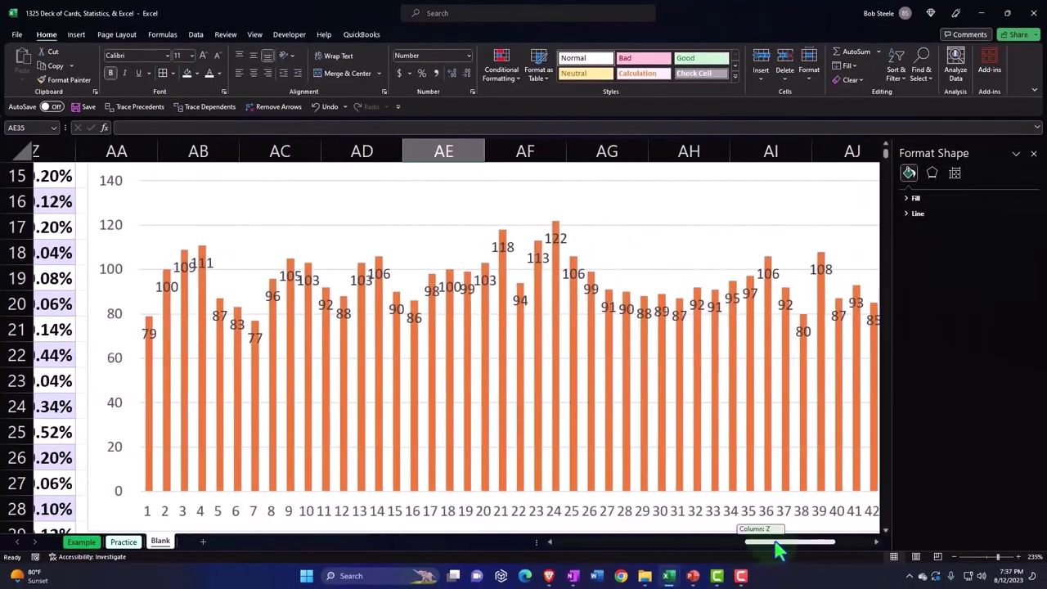
{"action": "left_click_drag", "start_coordinate": [777, 551], "coordinate": [803, 550]}
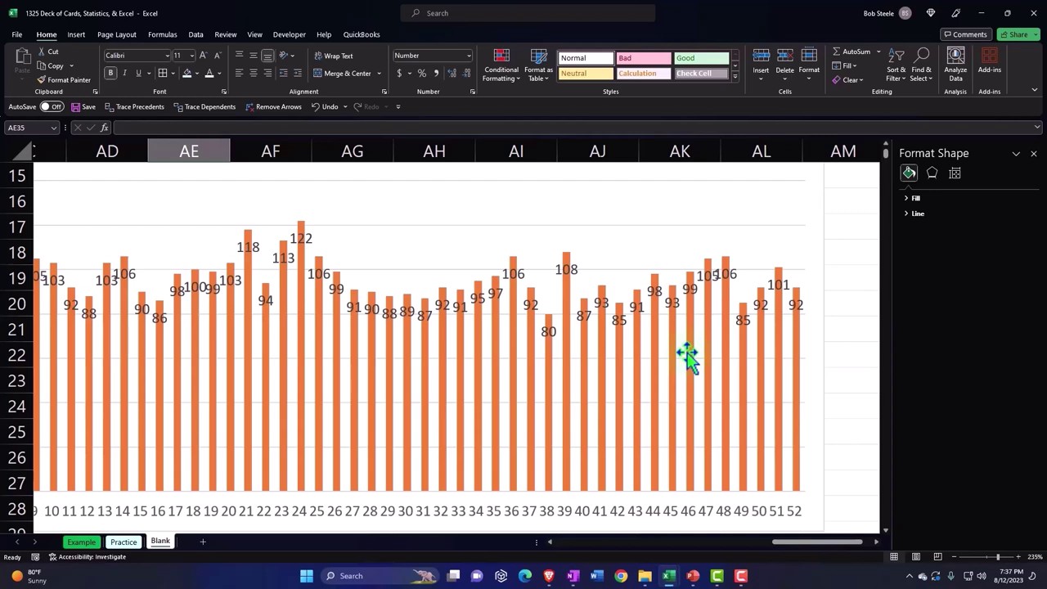
{"action": "mouse_move", "coordinate": [693, 348]}
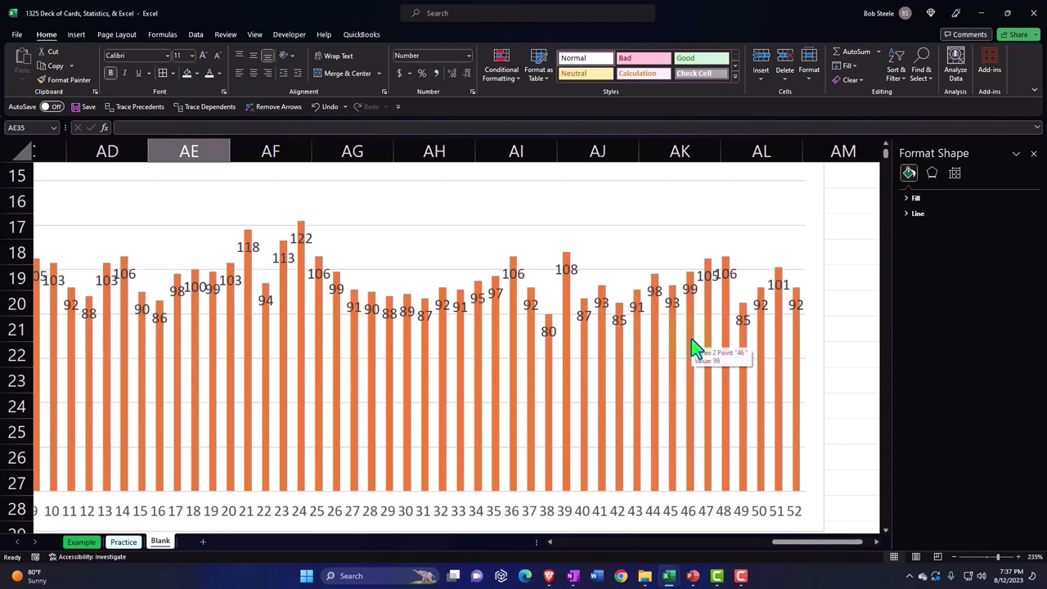